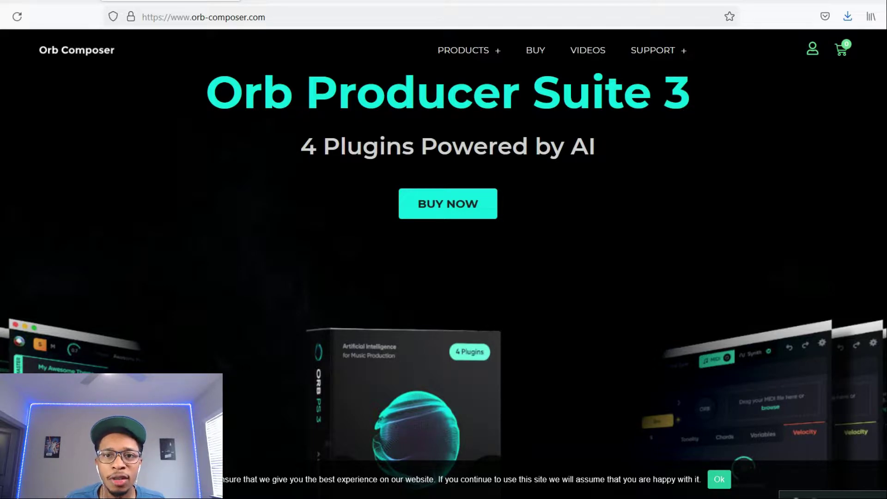
- Look over the Orb Producer Suite 3 overview and its feature list on the Orb Composer website
scroll(444, 285, down, 1)
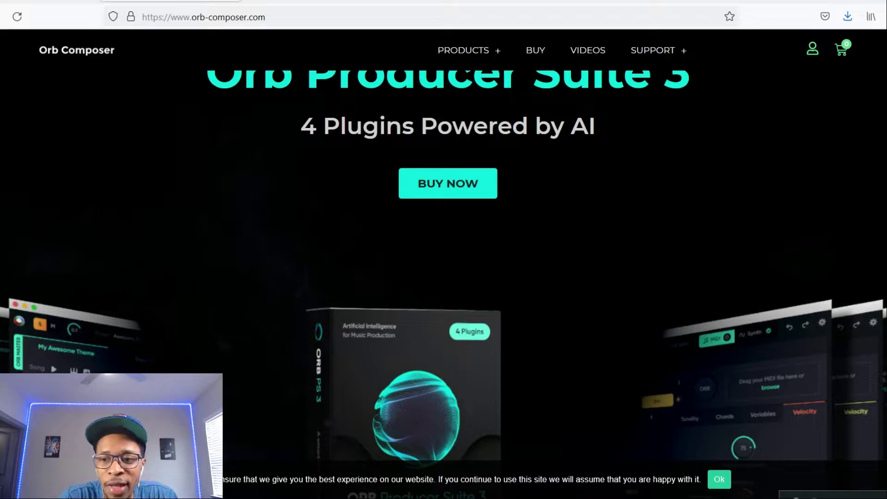
scroll(443, 277, up, 1)
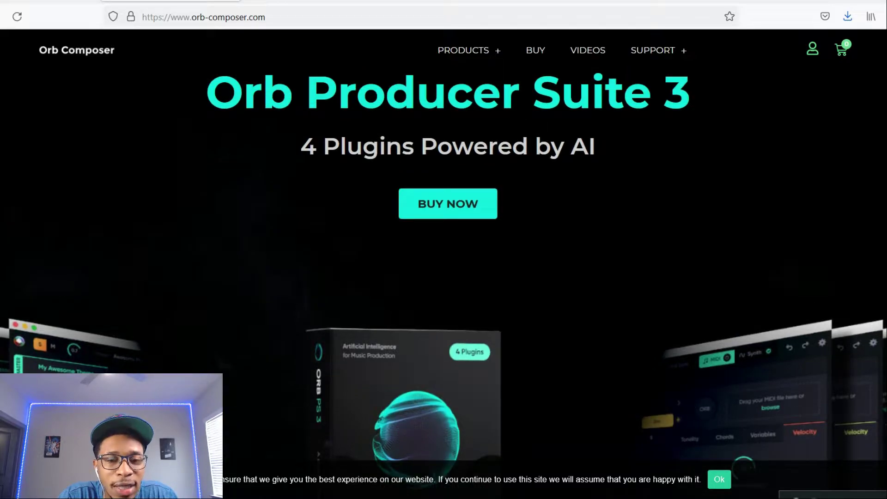
scroll(443, 284, down, 6)
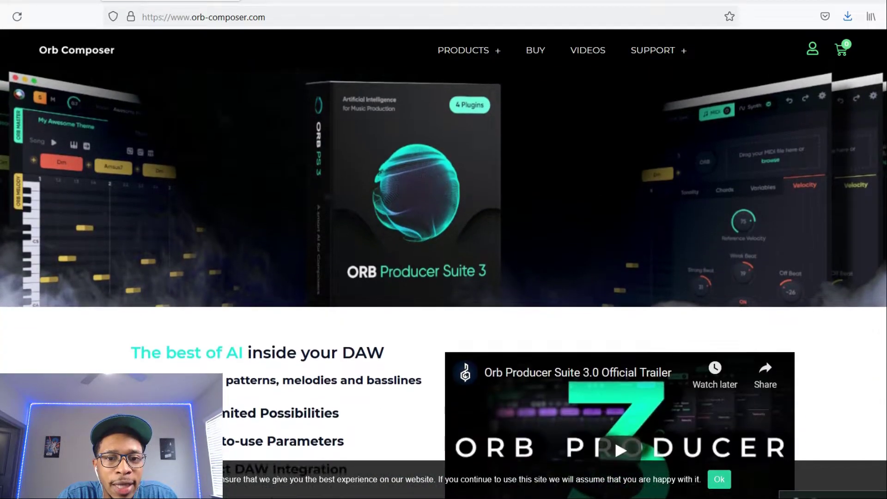
scroll(614, 325, down, 2)
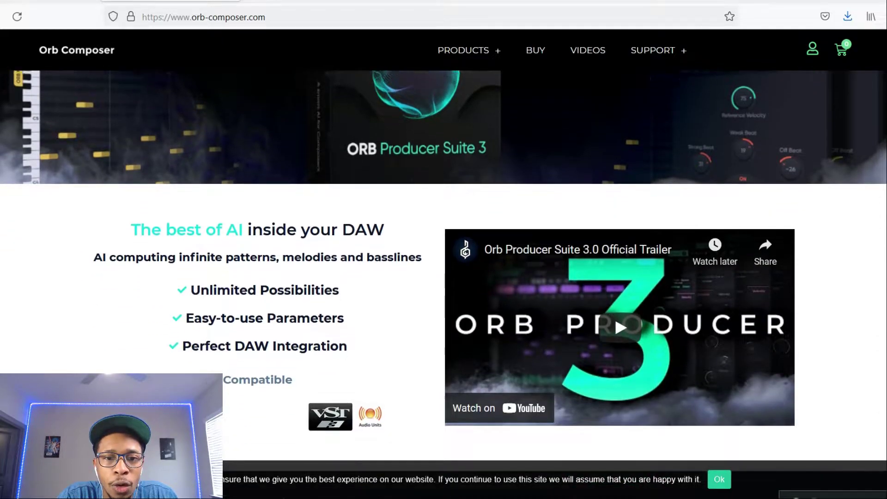
scroll(621, 281, up, 6)
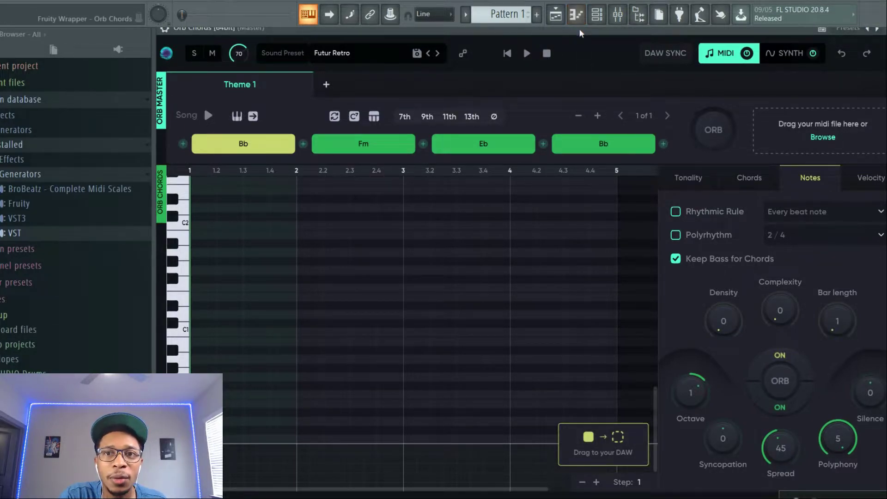
- In FL Studio's Orb Chords plugin, browse the sound preset categories from Acoustic through Favorites
drag(580, 29, 586, 44)
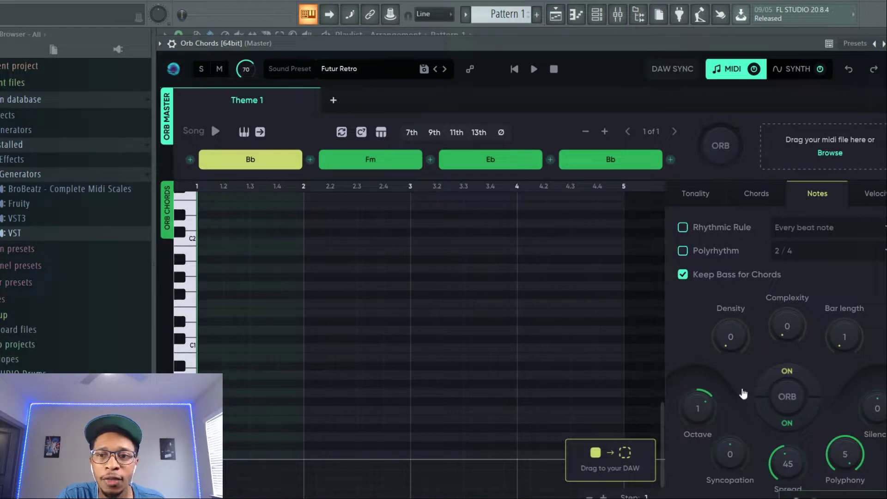
click(179, 341)
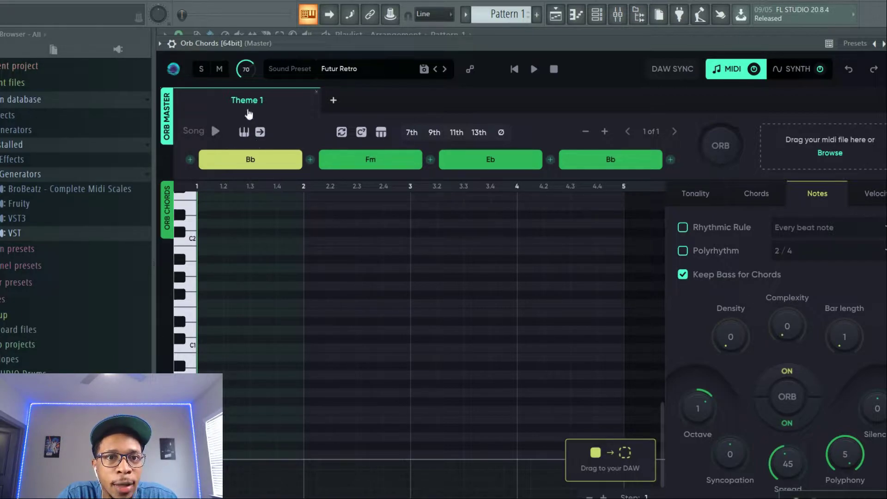
click(335, 75)
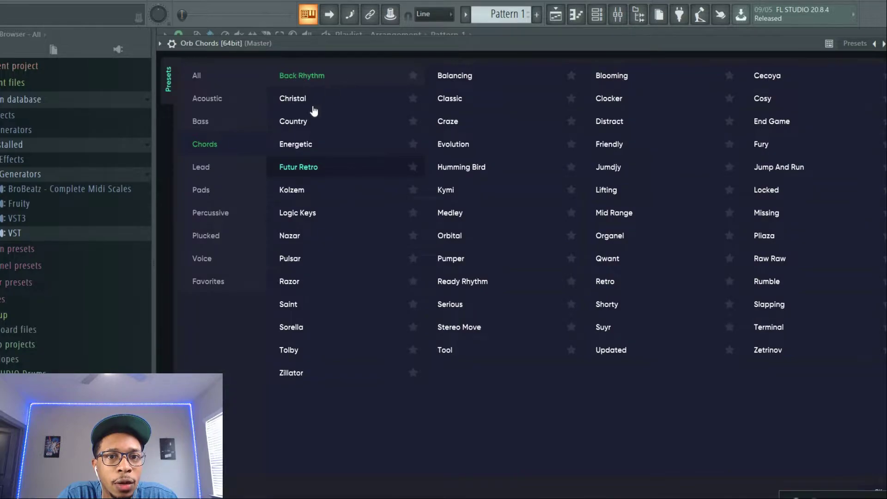
click(232, 101)
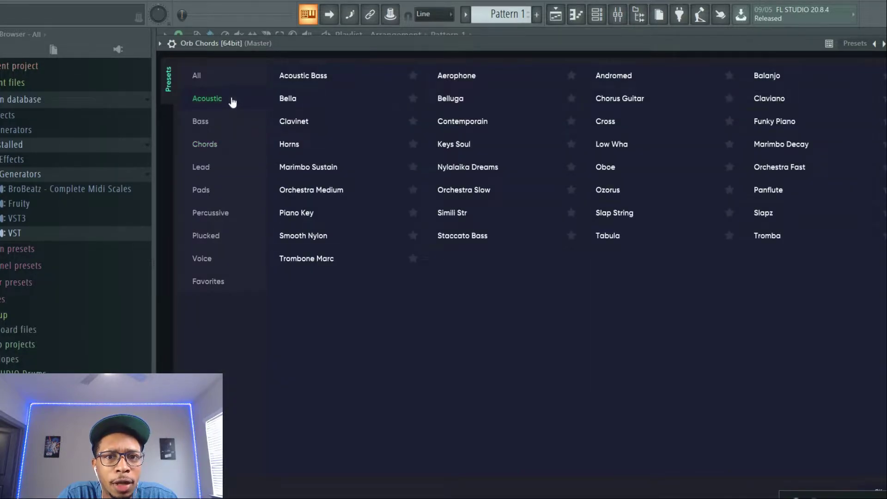
click(216, 121)
click(215, 146)
click(216, 168)
click(218, 191)
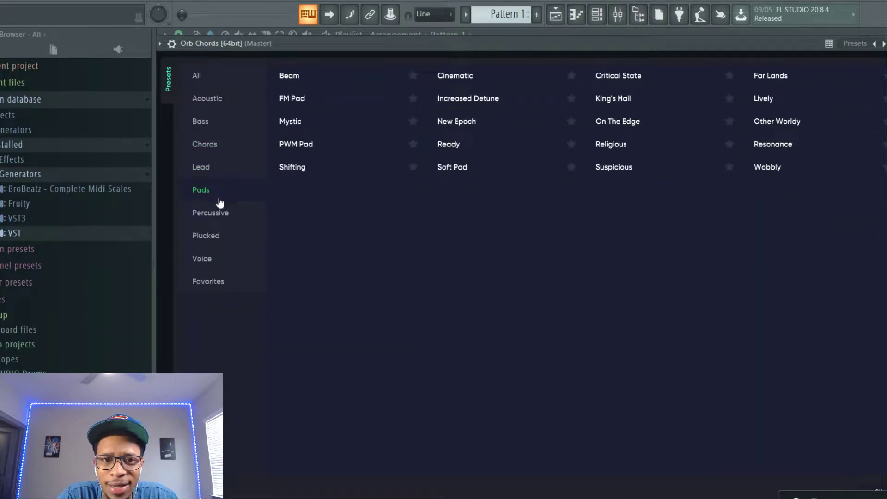
click(217, 214)
click(217, 238)
click(217, 260)
click(218, 282)
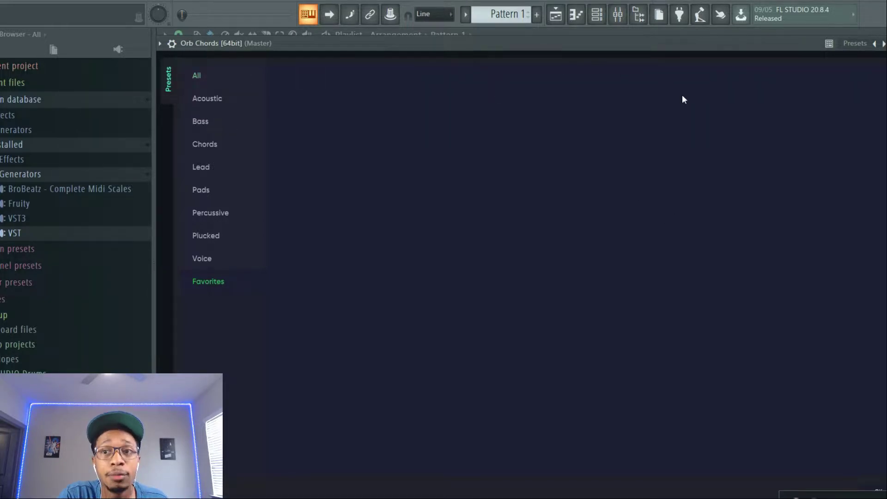
- Load the Soft Pad sound preset from the Pads category
click(208, 82)
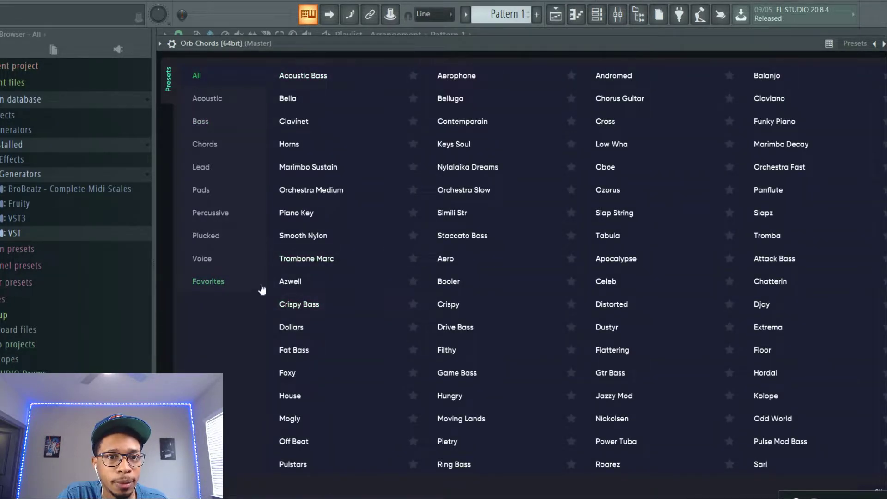
click(202, 192)
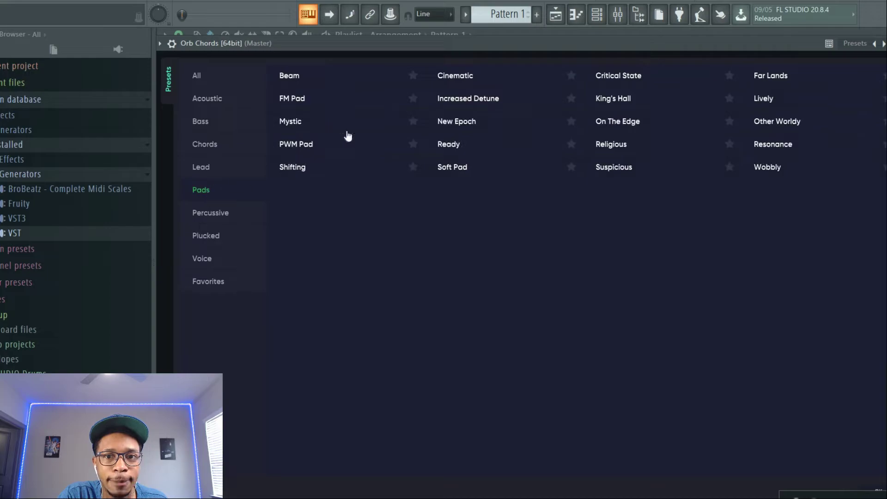
click(456, 167)
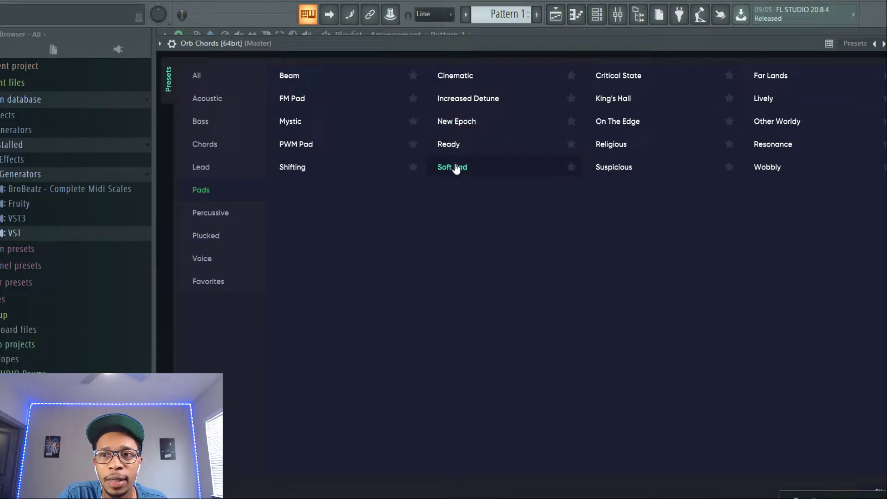
click(456, 167)
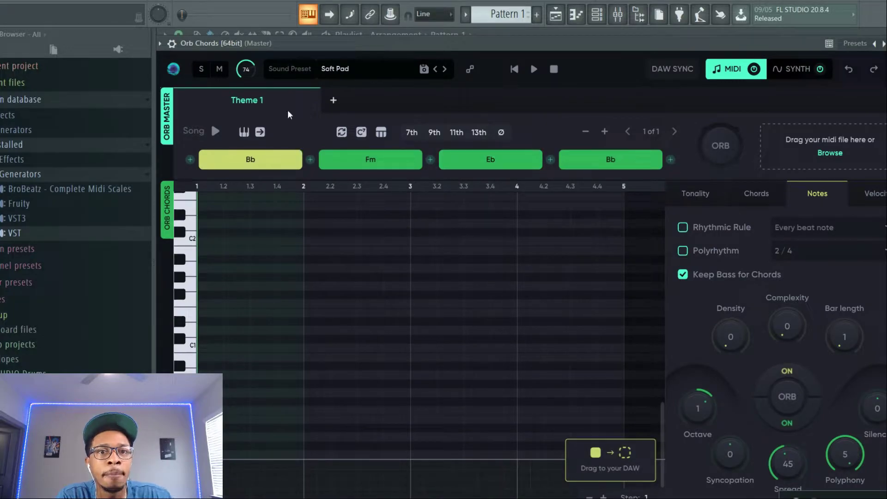
- Try the solo and mute controls and audition the Fm, Eb and final Bb chords of Theme 1
click(201, 71)
click(219, 69)
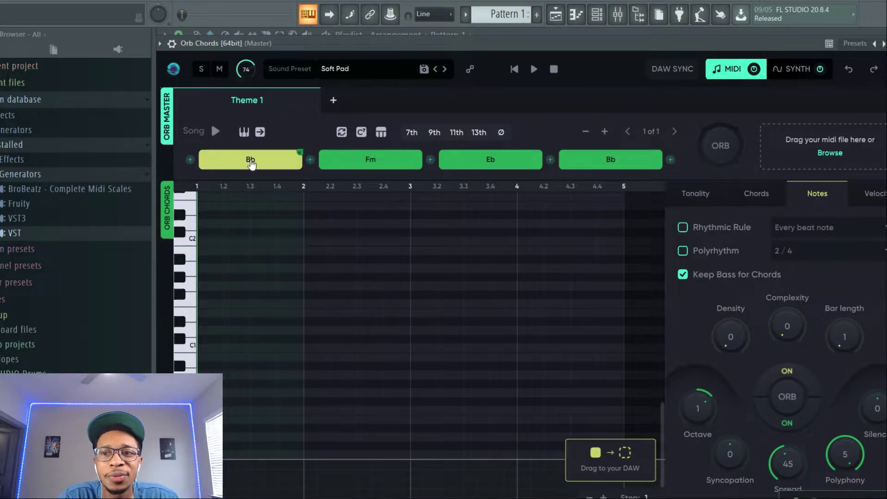
click(370, 161)
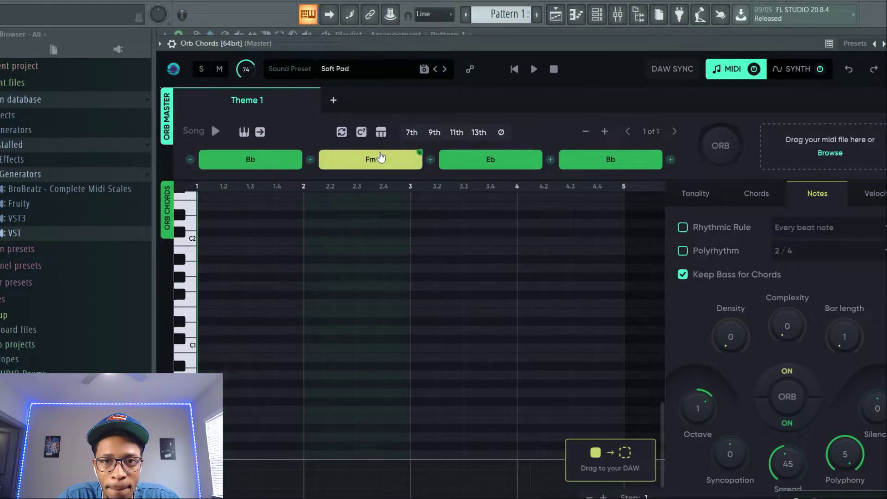
click(496, 160)
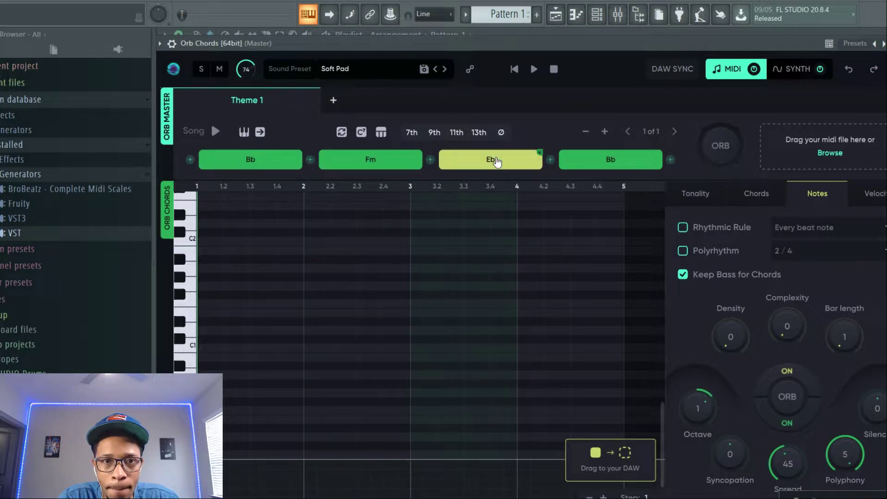
click(611, 161)
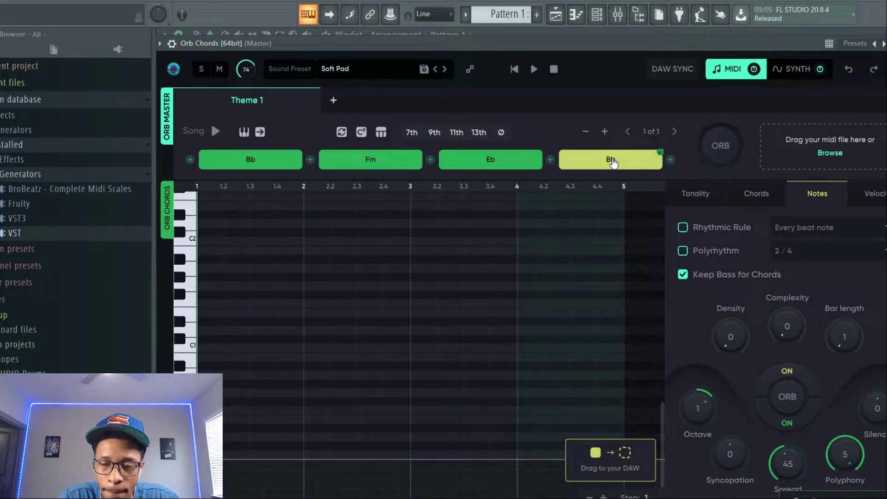
- Set the theme's tonality to the key of D with the Minor scale
click(715, 197)
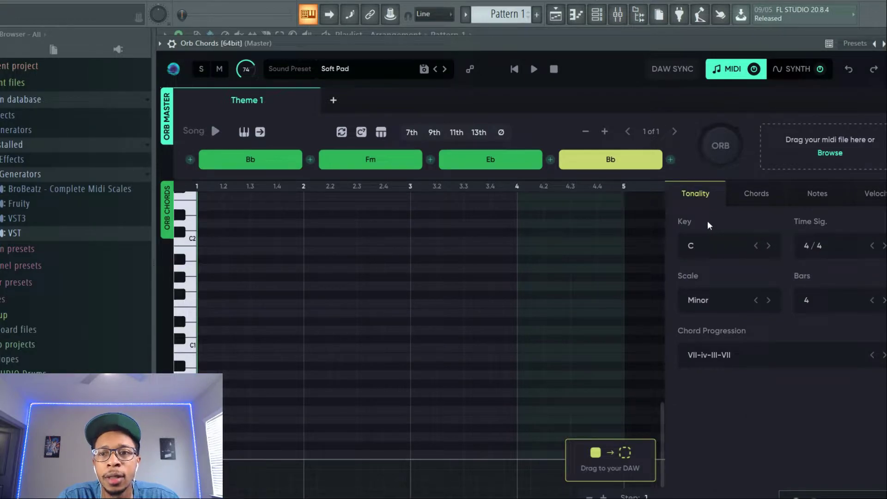
click(719, 251)
click(709, 297)
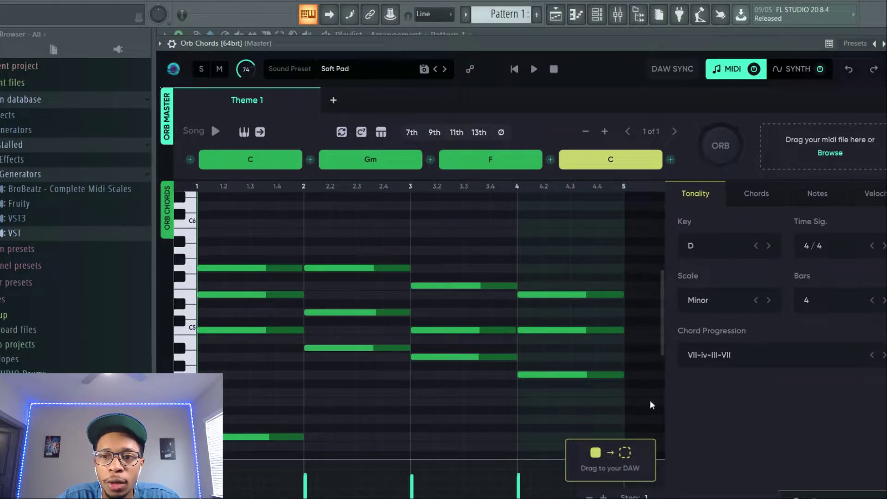
- Choose the I-ii-IV-V chord progression (D-Em-G-A) from the full progression list and apply it to the theme
click(724, 358)
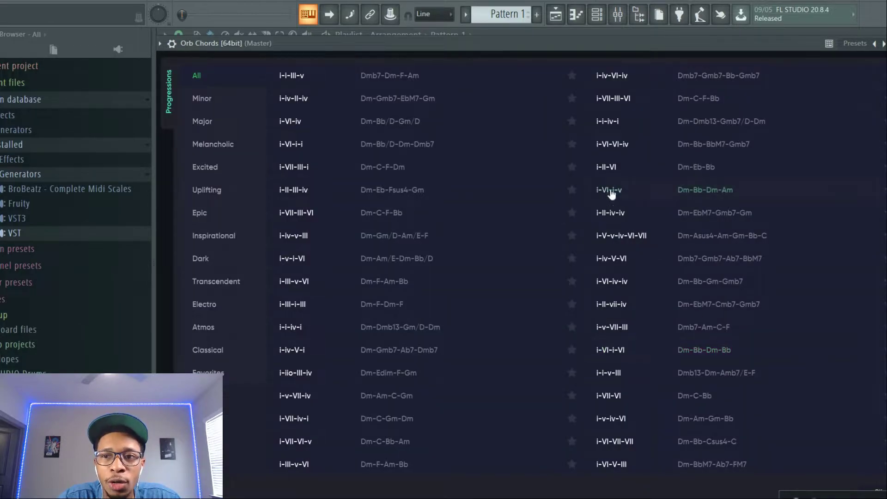
scroll(412, 184, down, 5)
scroll(397, 106, down, 8)
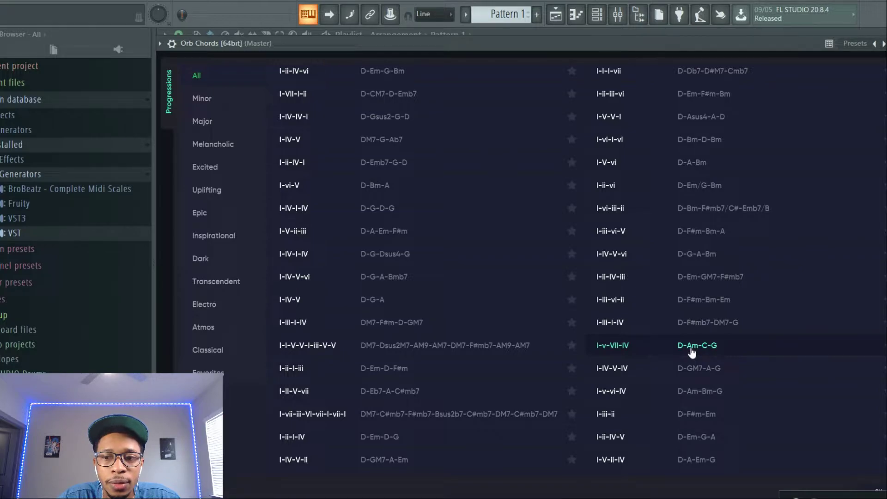
click(710, 445)
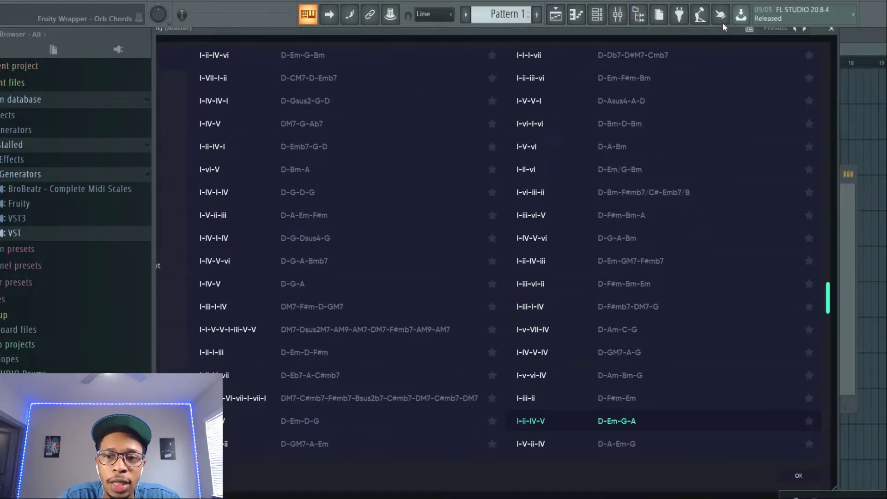
click(799, 476)
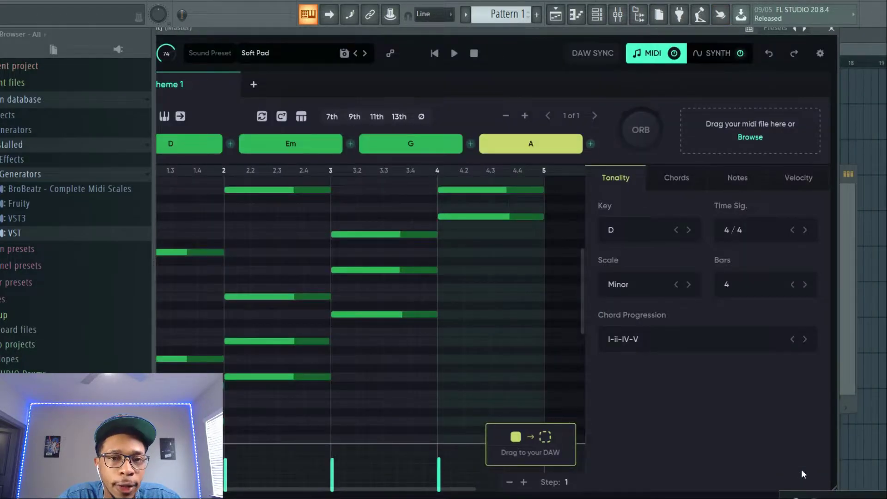
- Reposition the Orb Chords window, audition the D chord, and apply the 7th and 9th extensions to the progression
drag(481, 29, 577, 36)
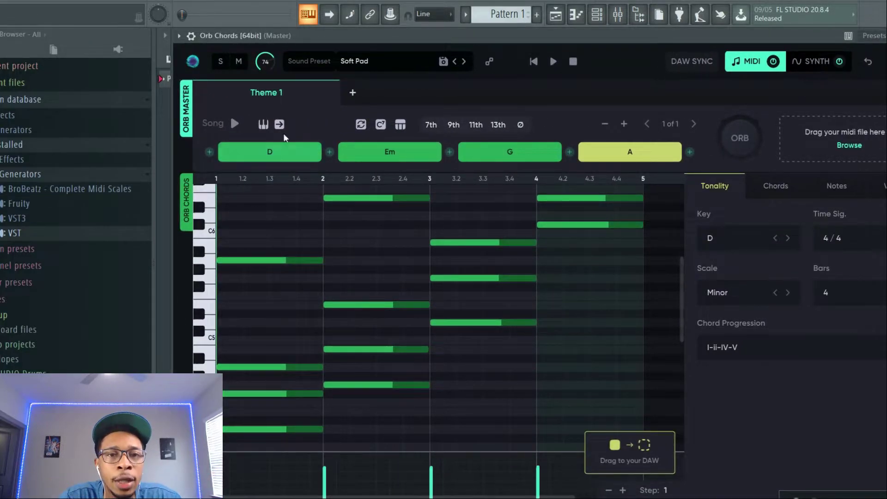
click(290, 153)
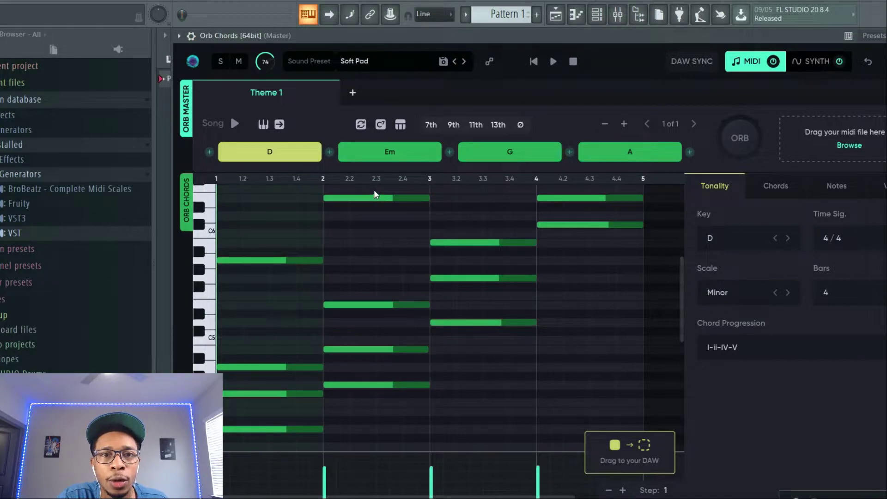
click(432, 125)
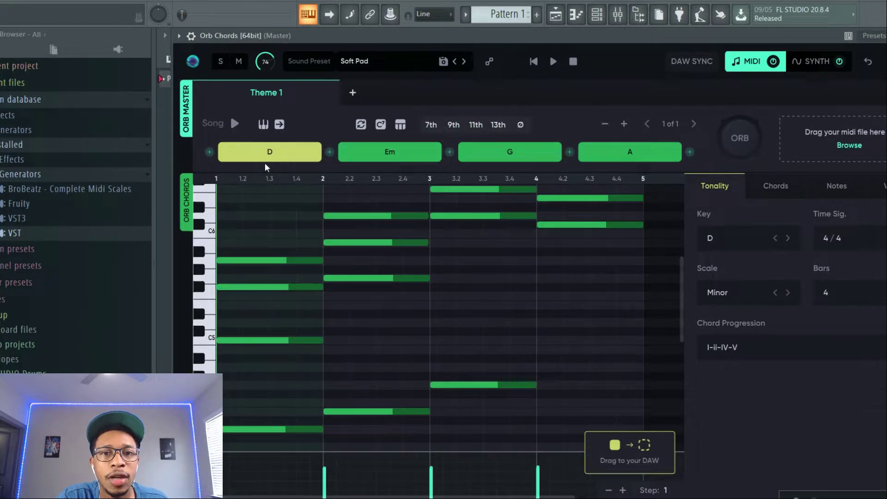
click(452, 125)
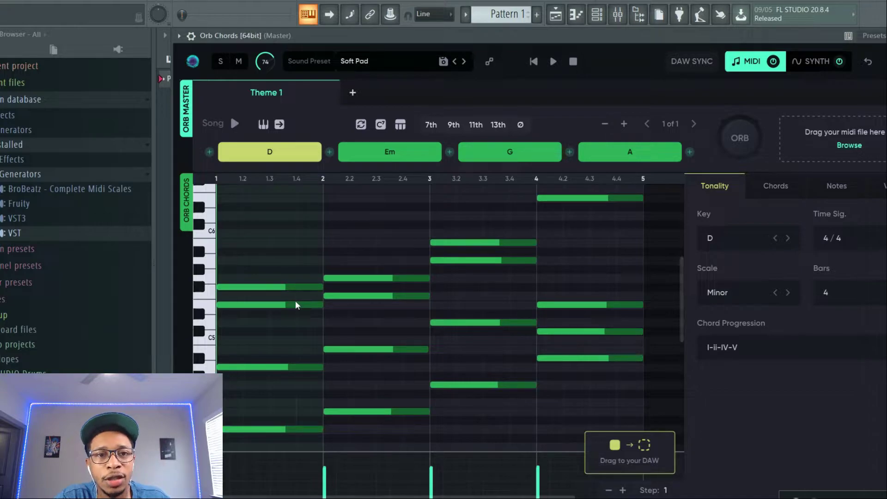
- Audition the extended D, Em, G and A chords in sequence to hear the progression
click(399, 154)
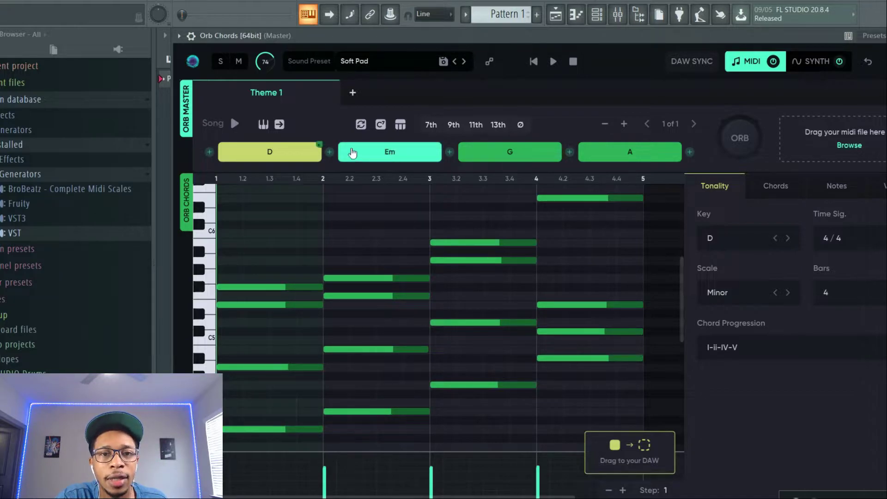
click(386, 160)
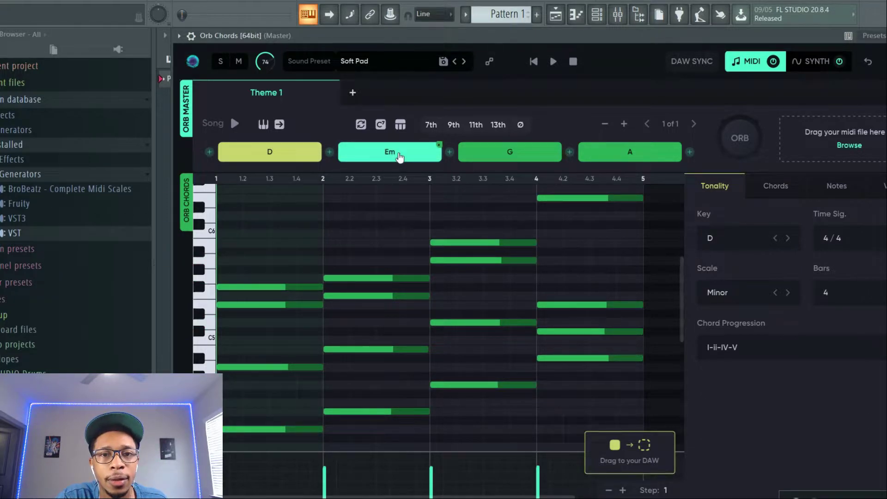
click(502, 159)
click(625, 155)
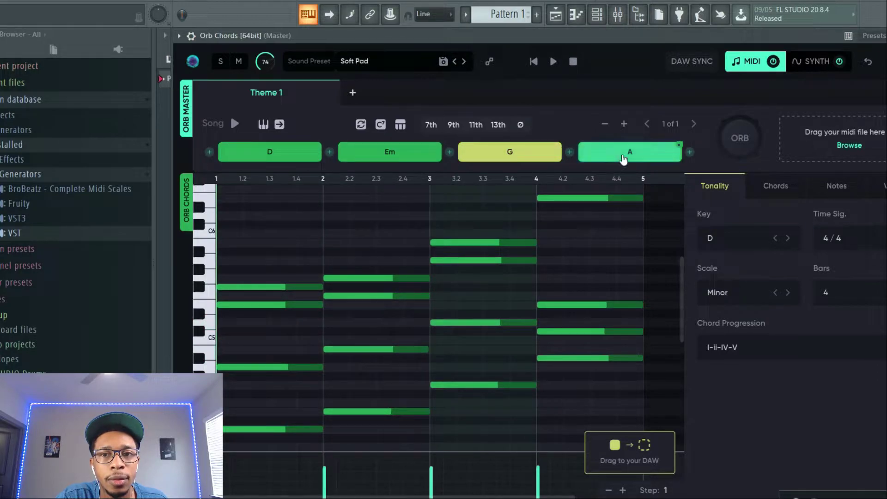
click(291, 153)
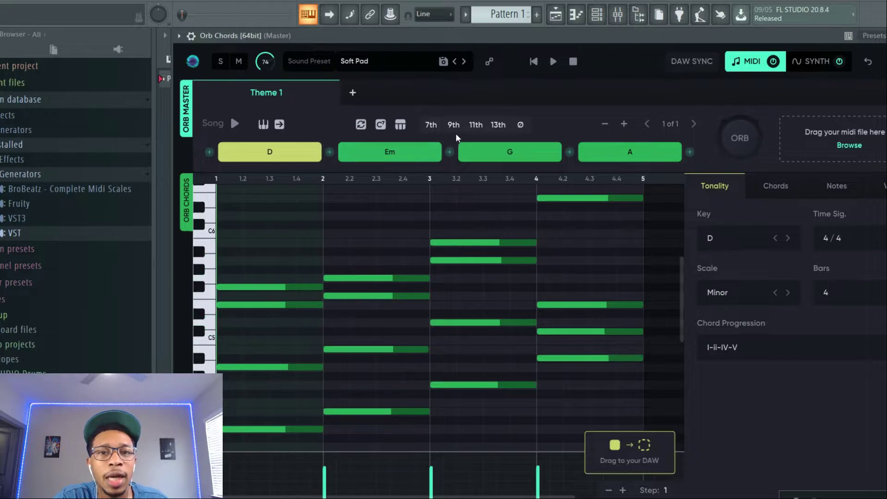
click(262, 163)
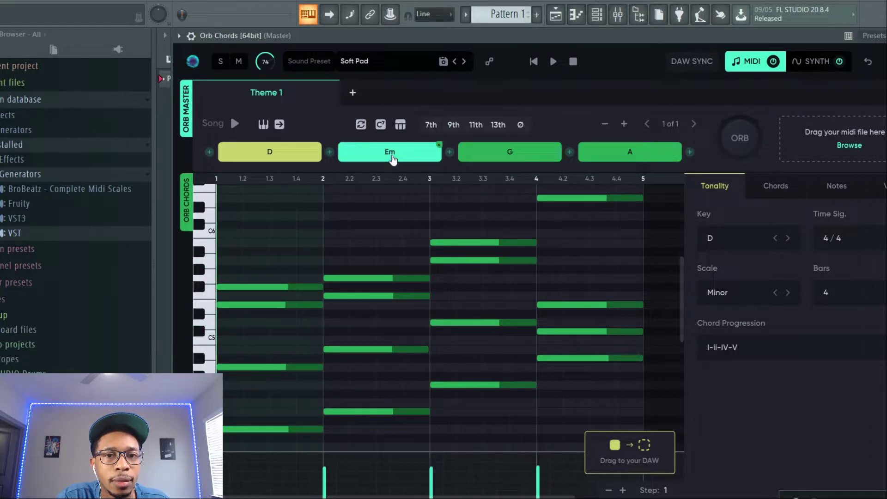
click(391, 162)
click(497, 154)
click(624, 157)
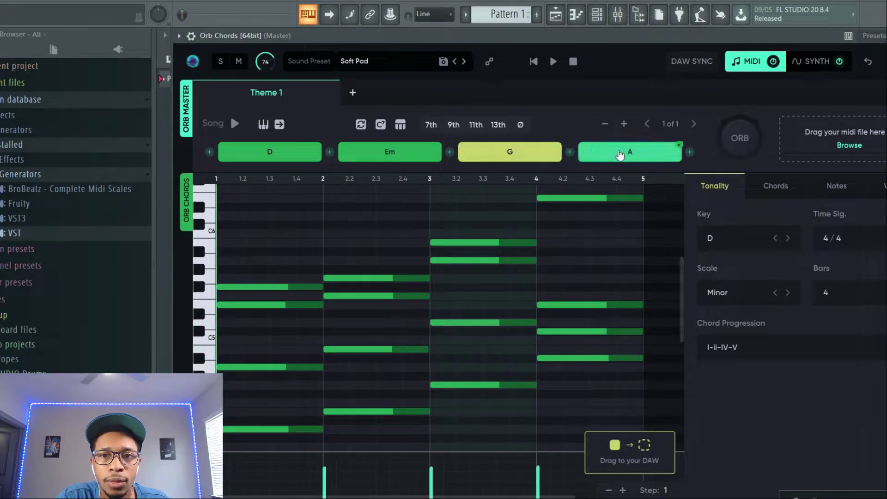
- Regenerate the theme's chord progression and audition its D, Em, G and Cm chords in sequence
click(361, 126)
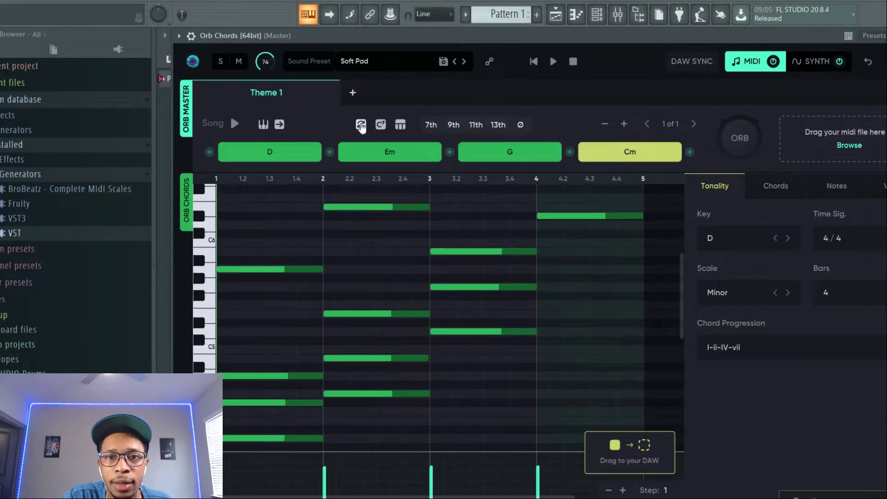
click(293, 150)
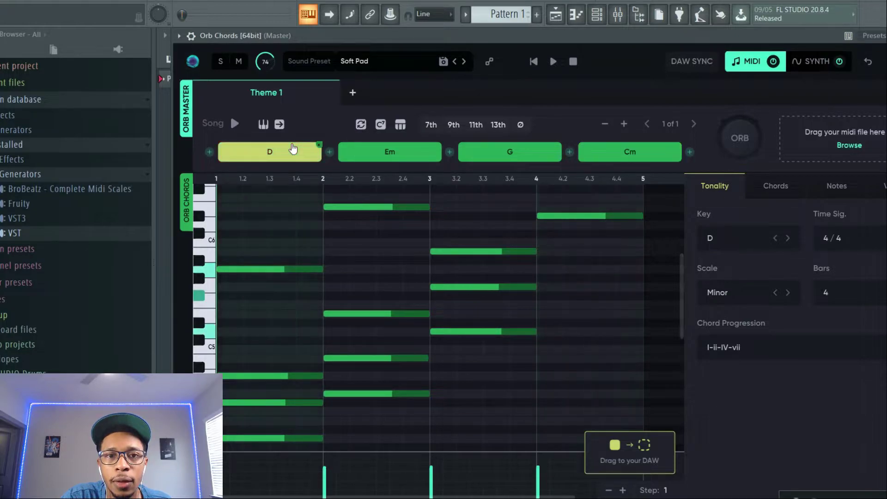
click(365, 153)
click(494, 150)
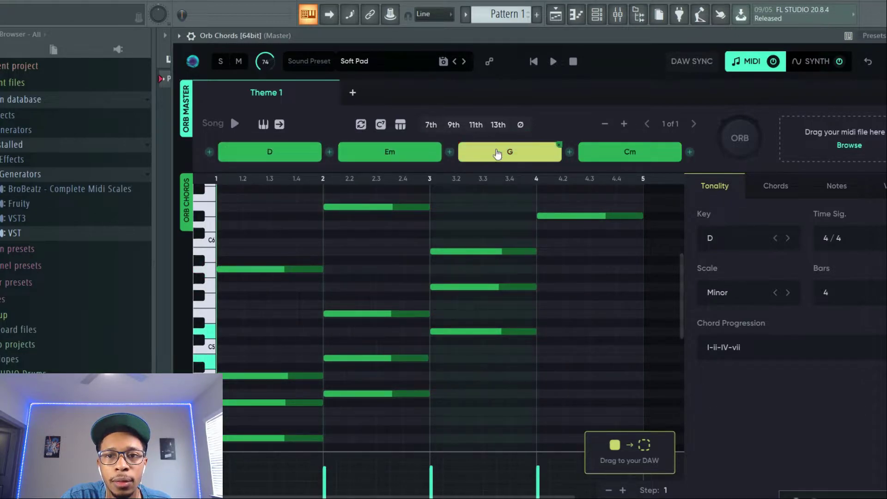
click(637, 151)
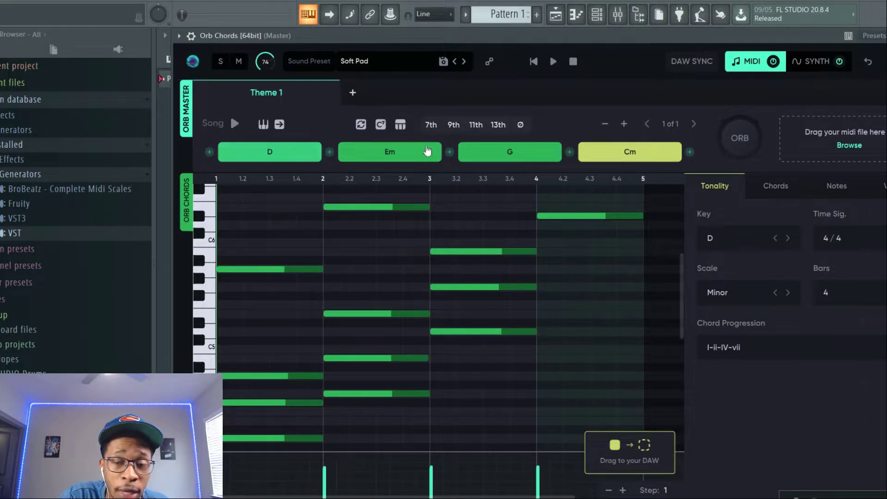
- Generate another chord progression for the theme and audition its Dm, Gm, Eb and Bb chords
click(399, 127)
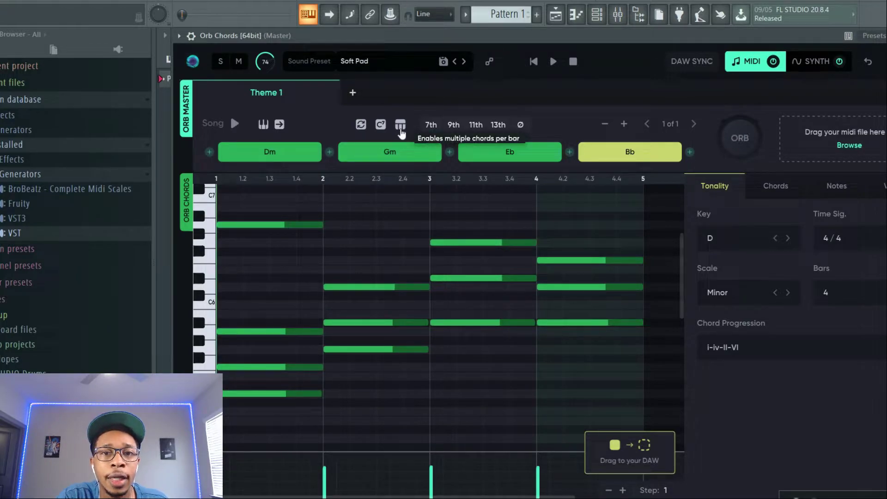
click(277, 151)
click(397, 151)
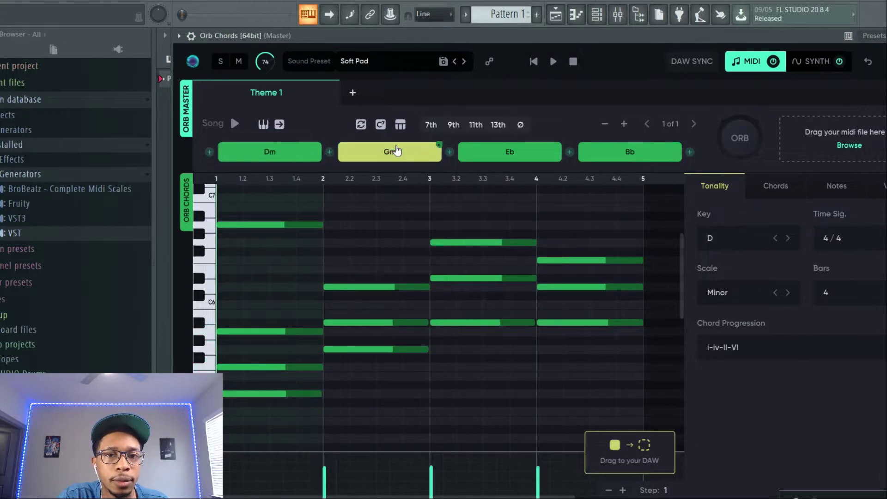
click(506, 152)
click(651, 156)
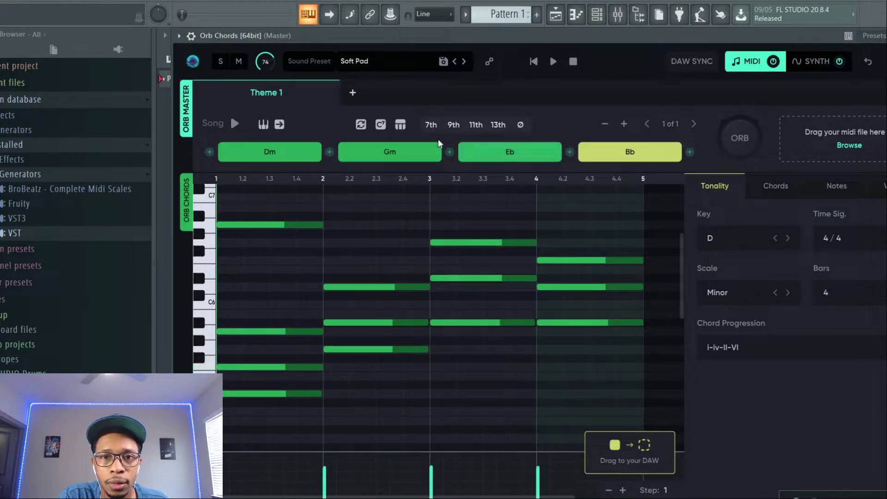
click(277, 153)
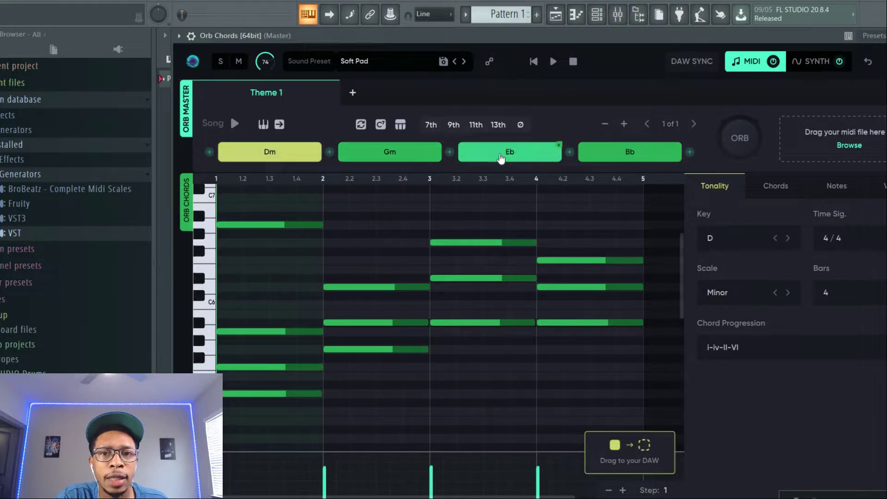
click(480, 155)
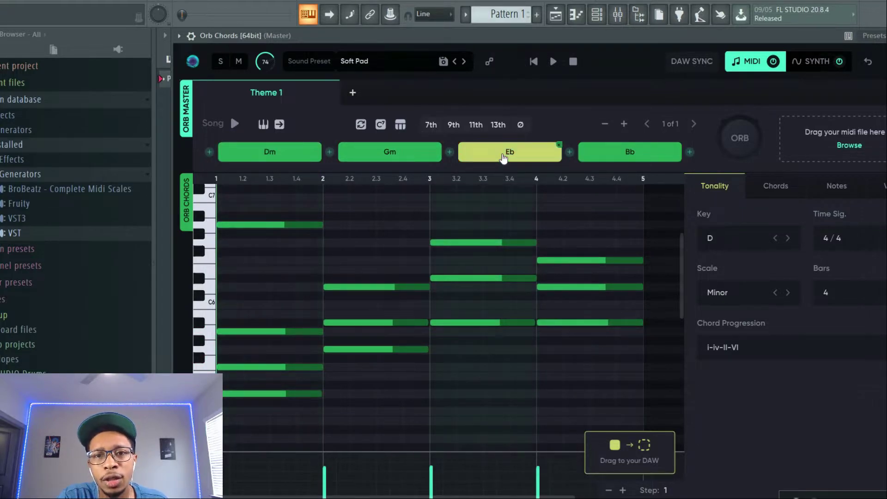
- Try the multiple-chords-per-bar mode with playback and another progression, and switch the mode off again
click(400, 124)
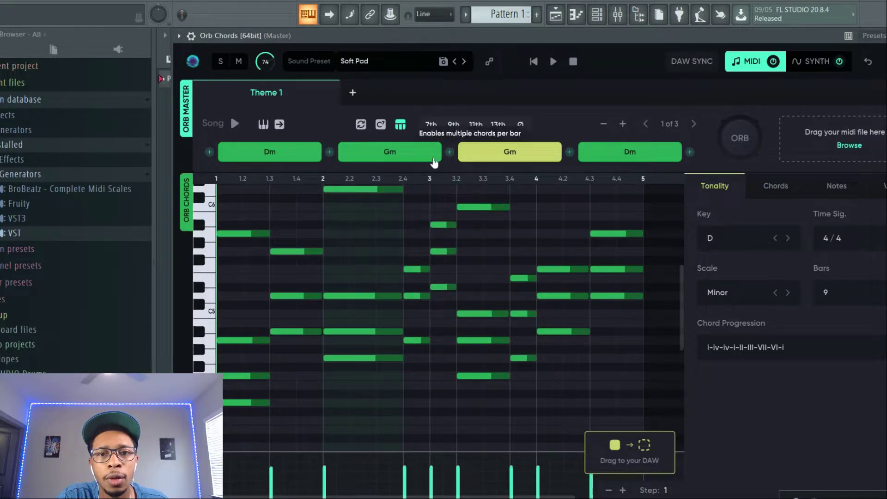
click(235, 124)
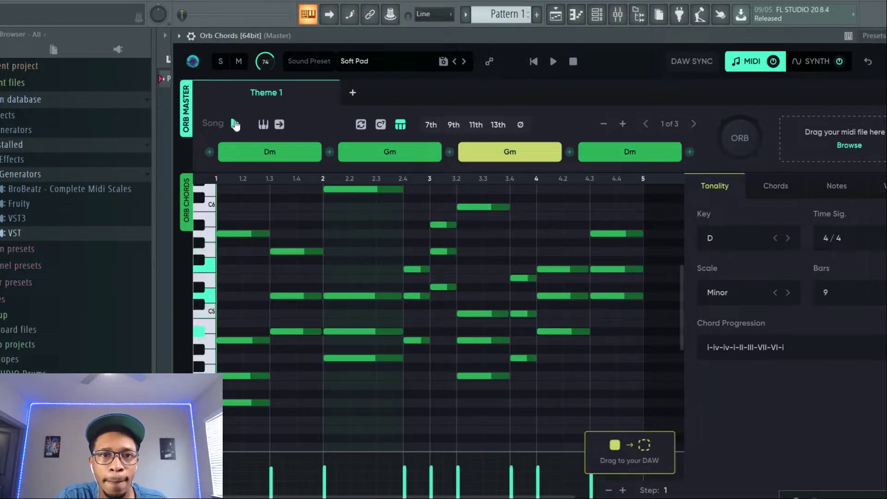
click(236, 124)
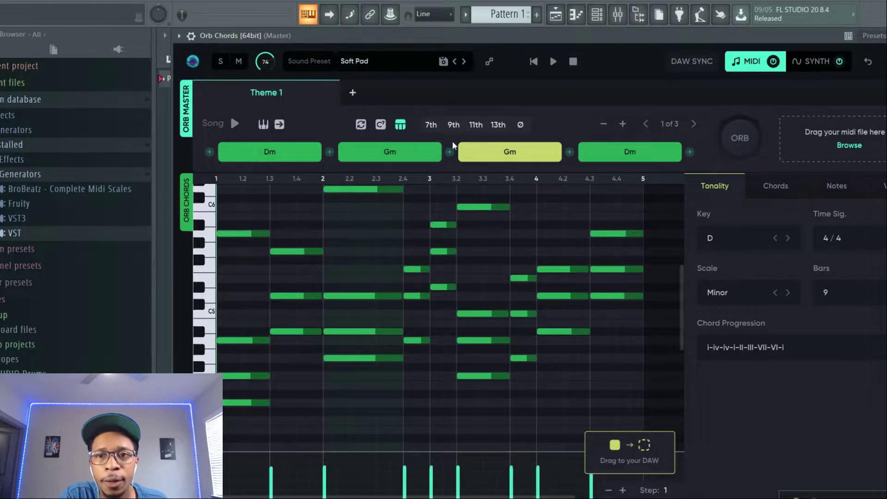
click(768, 355)
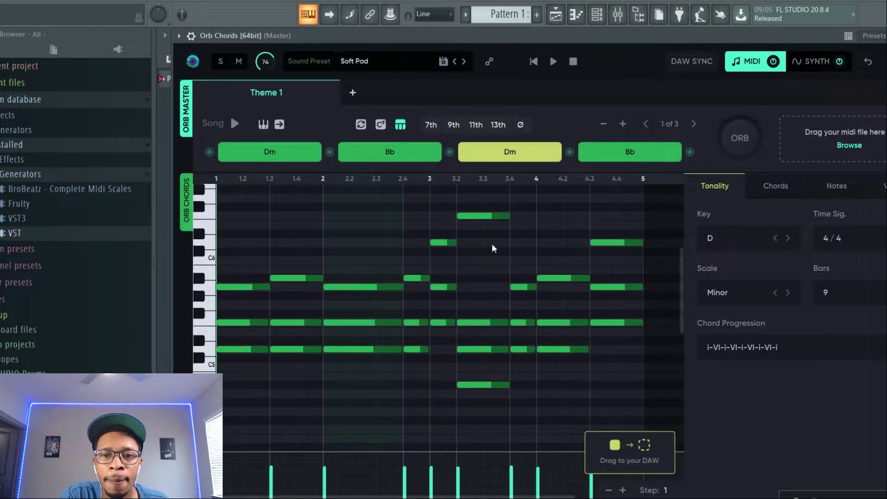
click(400, 125)
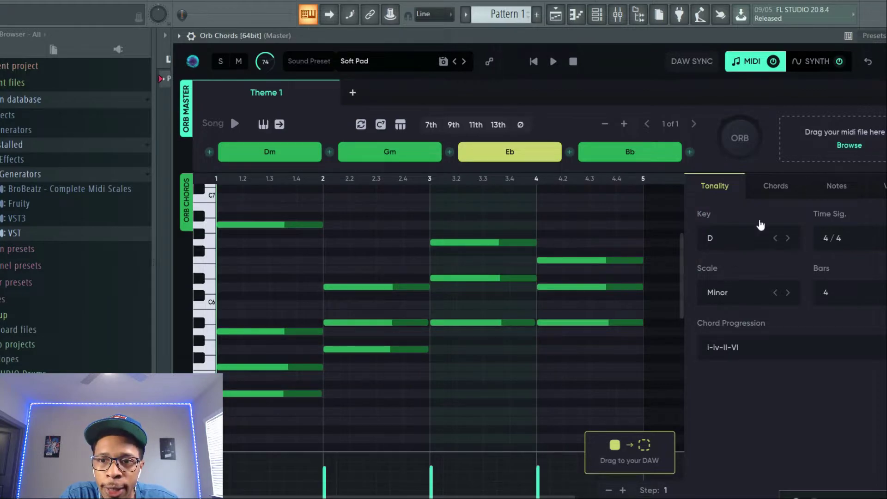
- Try the min type on the Eb chord in the chord settings and set it back to Maj
click(776, 189)
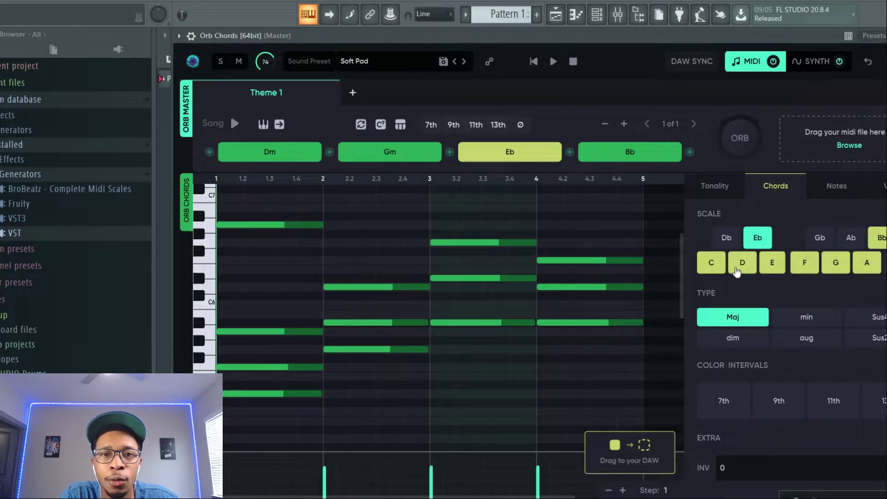
click(794, 319)
click(745, 319)
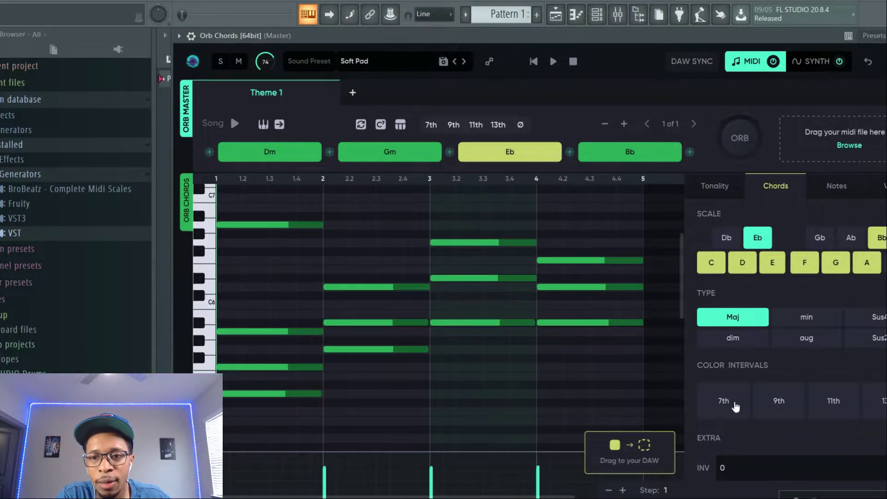
- Enable Polyrhythm in the note settings and set it to 4/4
click(836, 188)
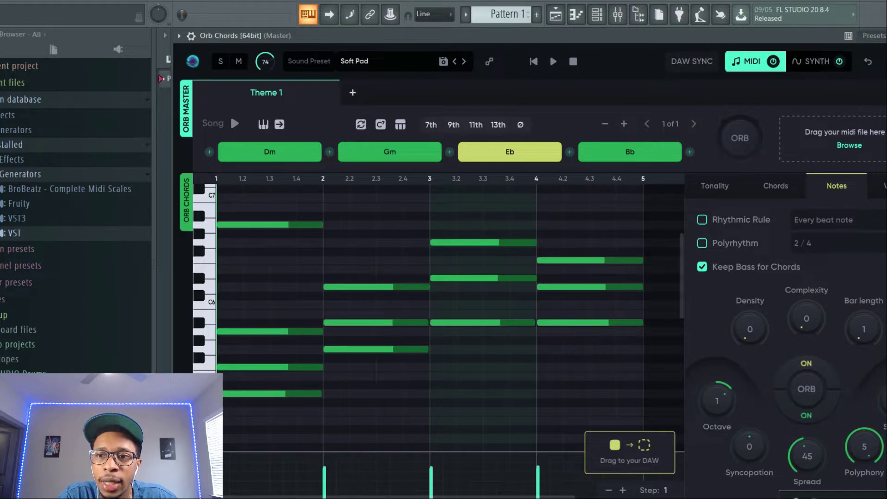
click(702, 243)
click(819, 246)
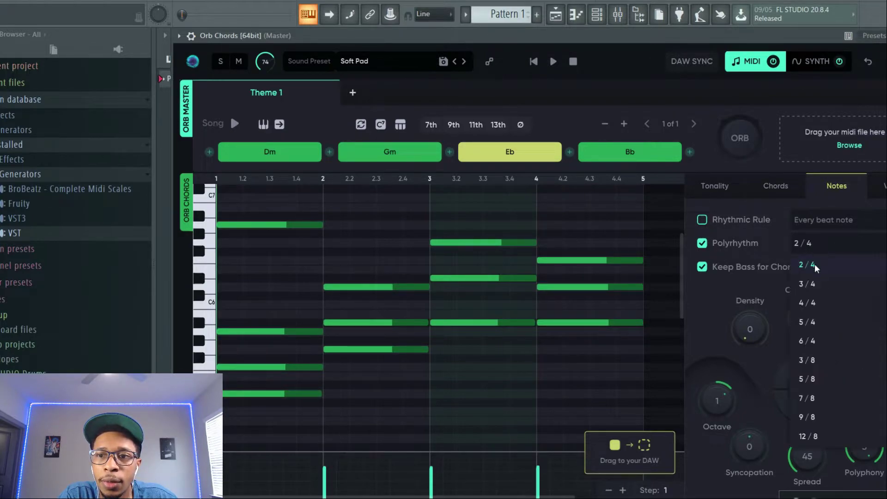
click(810, 302)
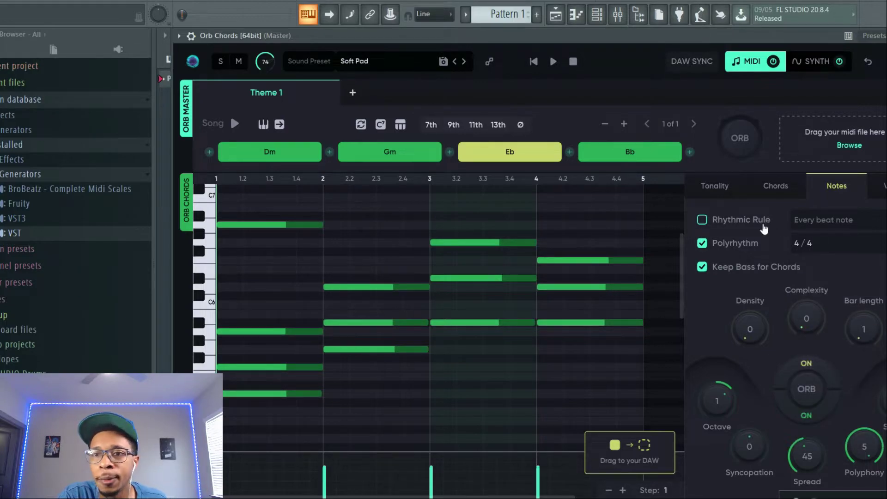
- Enable the Rhythmic Rule and set it to All bar duration
click(703, 222)
click(813, 221)
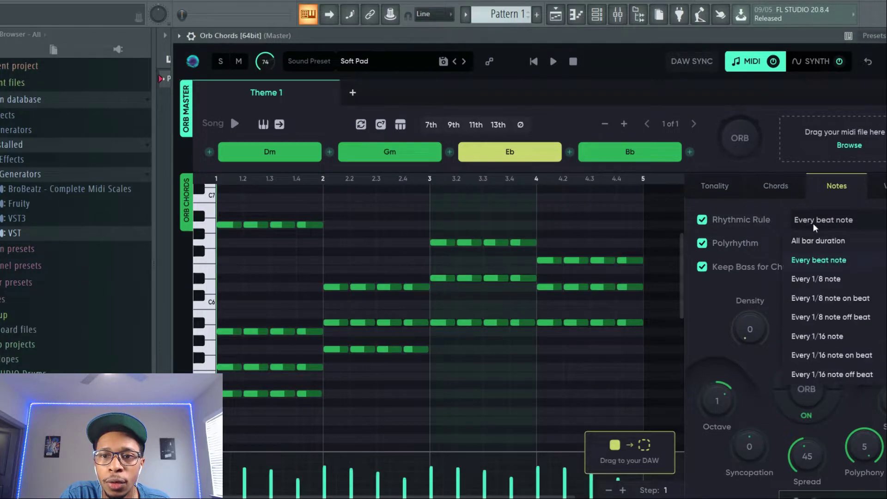
click(814, 244)
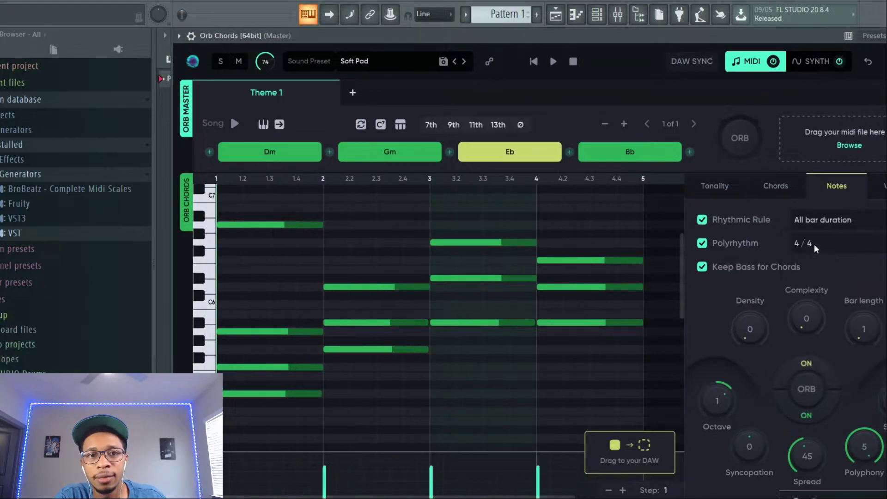
- Try the Every 1/8 note, Every 1/16 note on beat and Every beat note rhythmic rules, and return to All bar duration
click(816, 223)
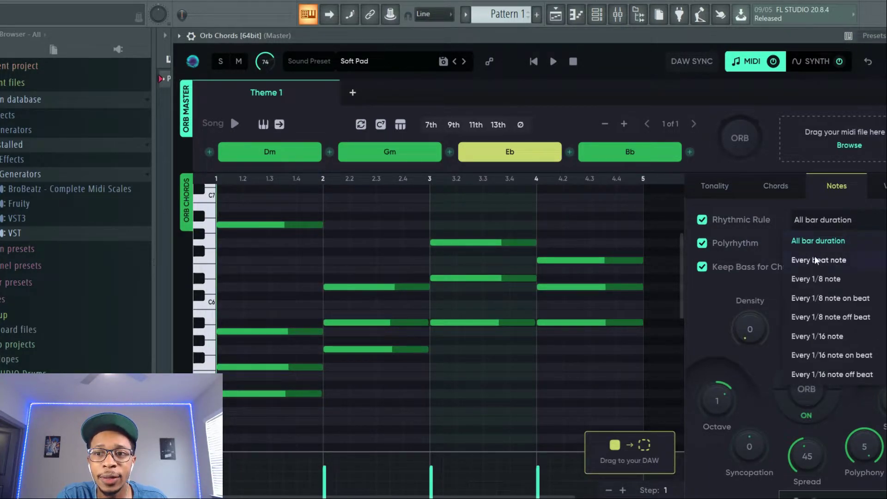
click(814, 280)
click(821, 221)
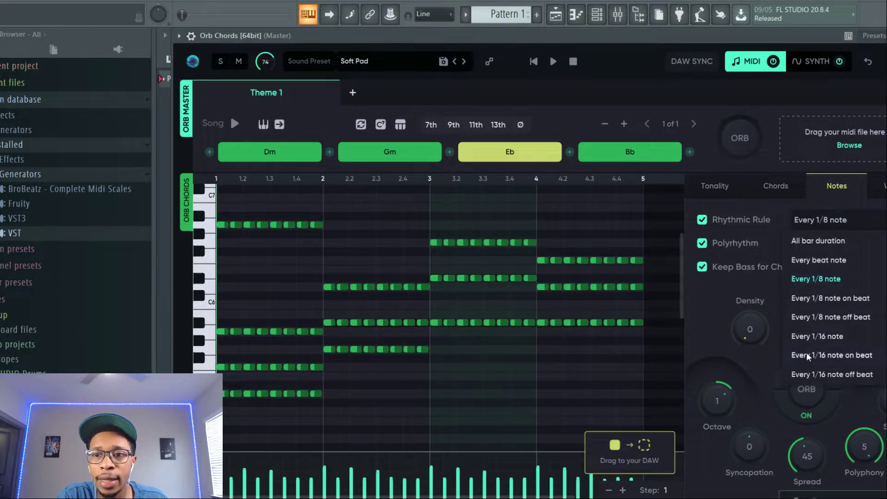
click(808, 357)
click(810, 220)
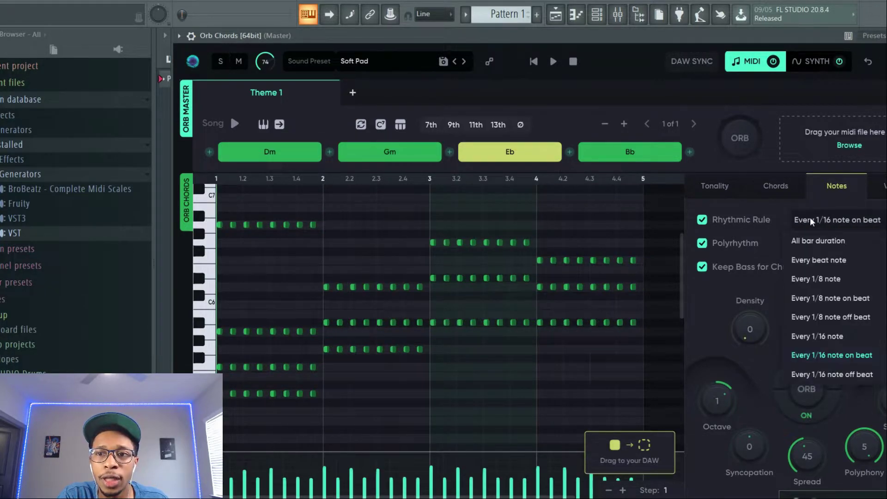
click(816, 258)
click(806, 222)
click(805, 241)
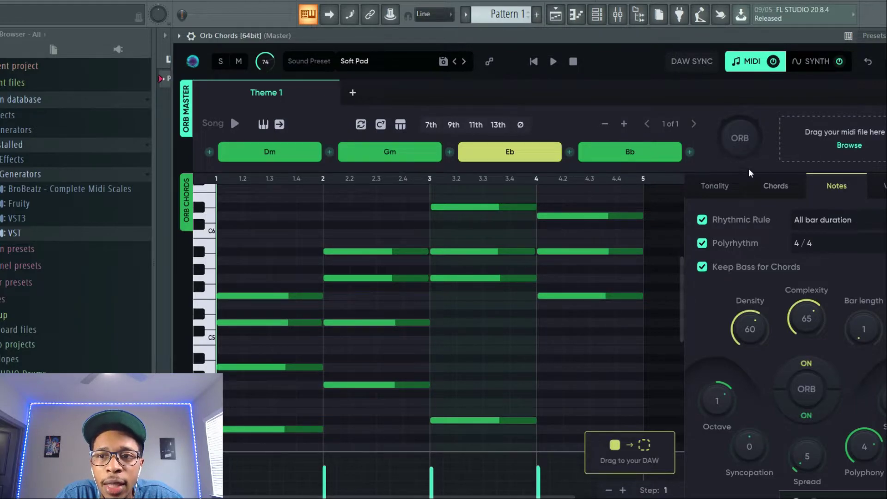
- Check the tonality settings, return to the note settings and undo the randomized note parameters
click(715, 186)
click(837, 186)
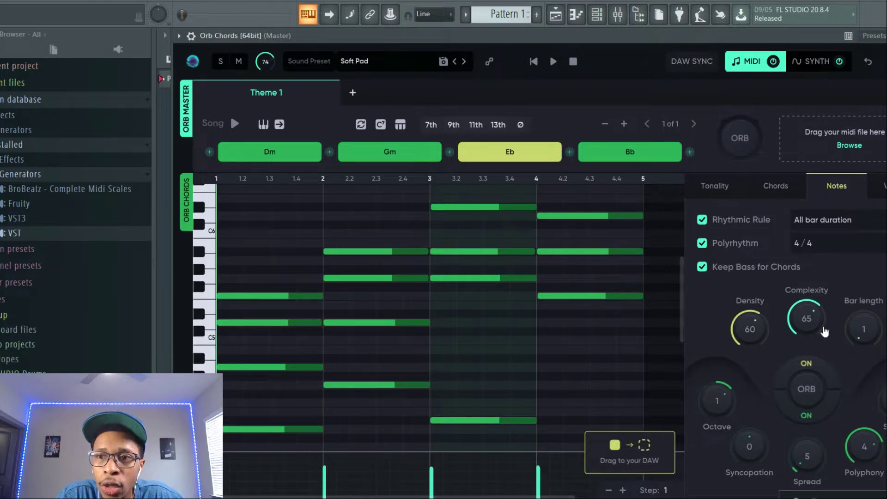
click(868, 64)
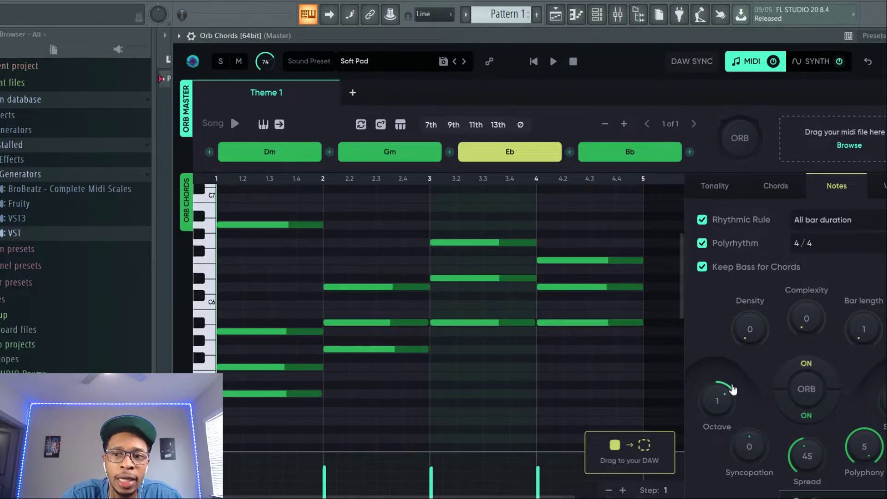
- Randomize the note parameters twice with the ORB generator and undo the last randomization
click(805, 394)
click(805, 393)
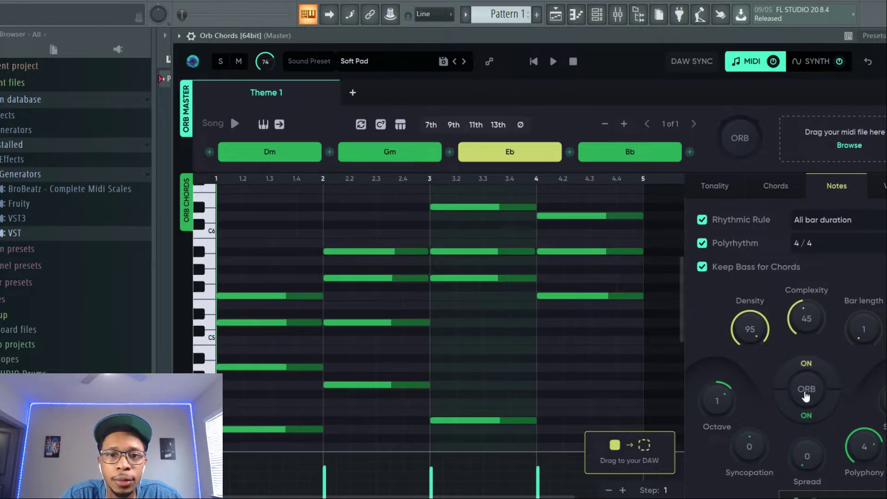
click(866, 64)
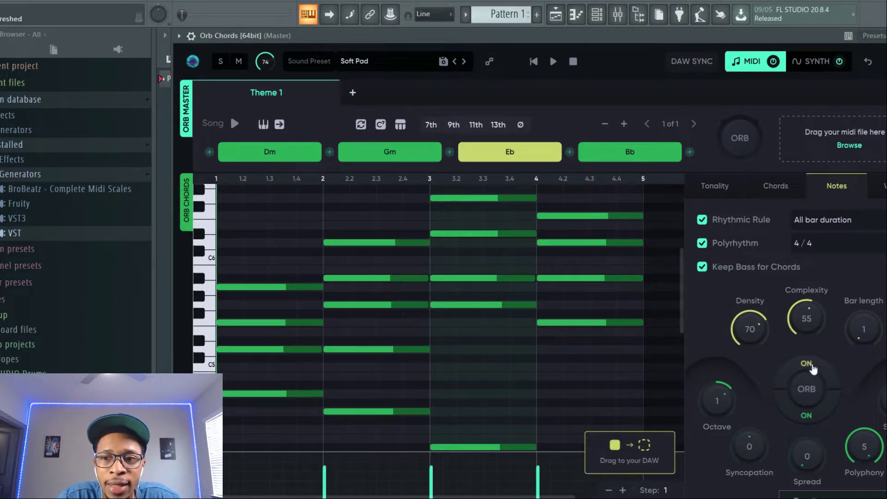
- With the Rhythmic Rule off, set Density to 5, Complexity to 20, Octave to 2, Spread to 25 and Polyphony to 3
drag(803, 315, 715, 392)
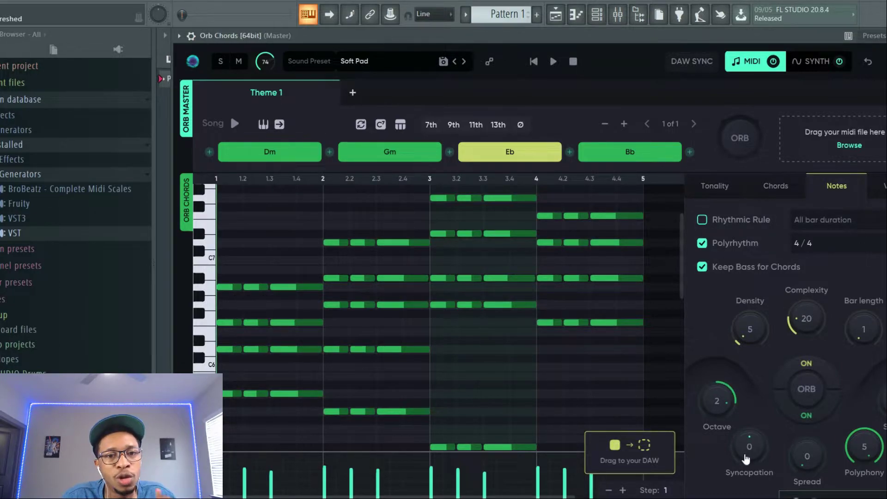
drag(802, 471, 792, 443)
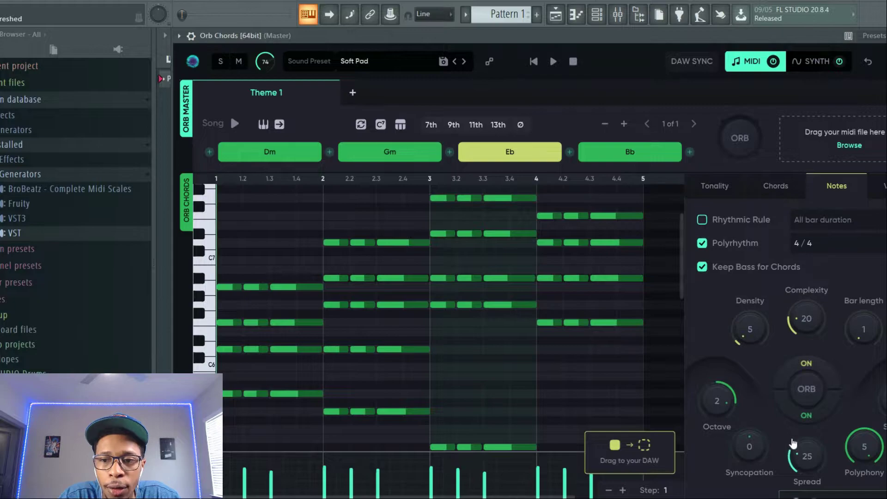
drag(864, 448, 849, 485)
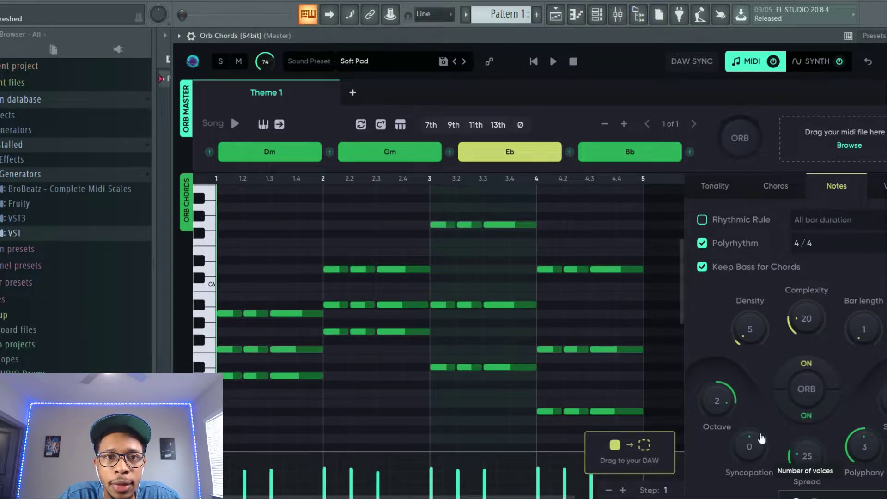
- Play back the reworked progression, stop it, and move the Orb Chords window so its Velocity settings are reachable
click(235, 124)
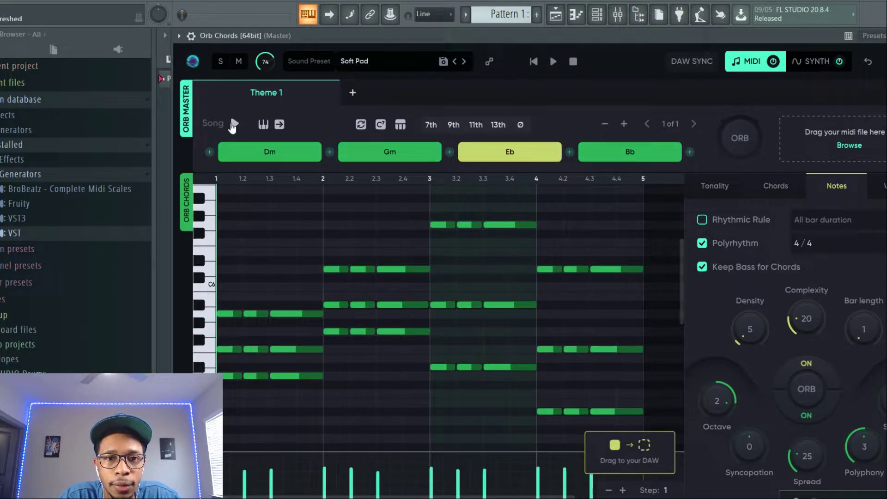
click(233, 125)
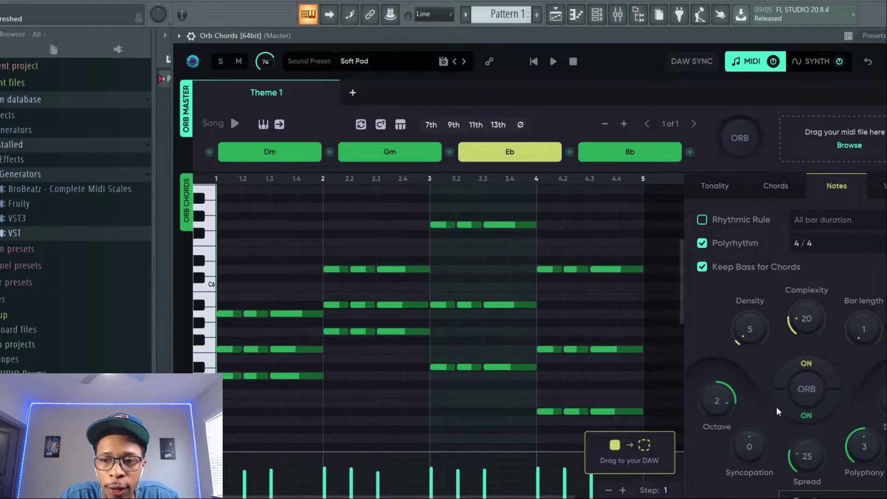
drag(646, 36, 245, 136)
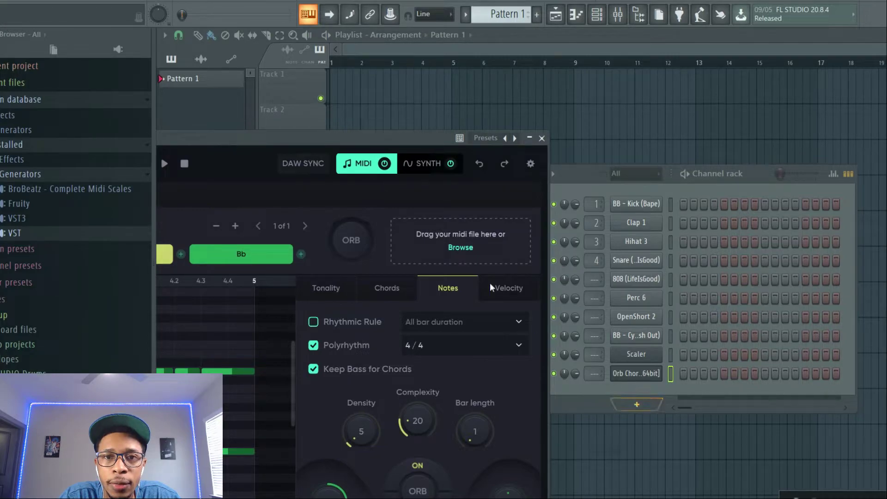
- In the synth settings, set ENV attack to 9.52 s, FILT 1 Freq's ENV modulation to -78 and OSC 1 Pos's AMP modulation to 30
drag(384, 139, 726, 68)
click(772, 97)
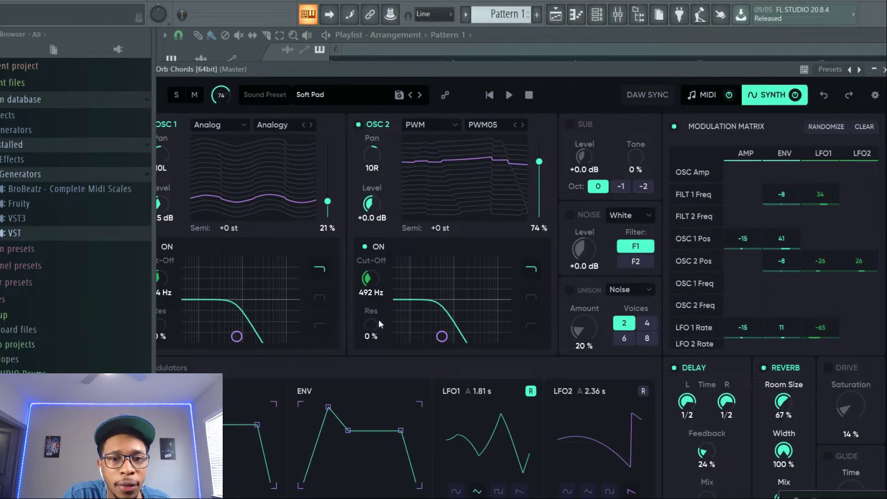
drag(329, 412, 329, 414)
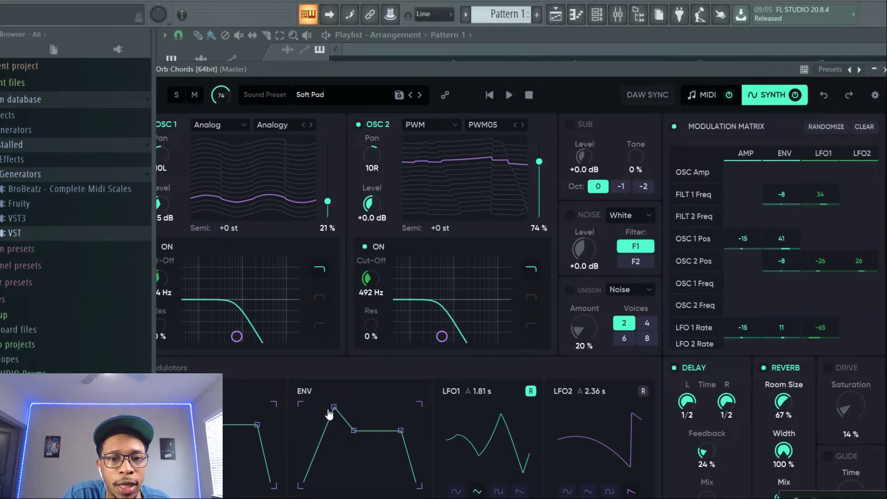
drag(473, 75, 518, 38)
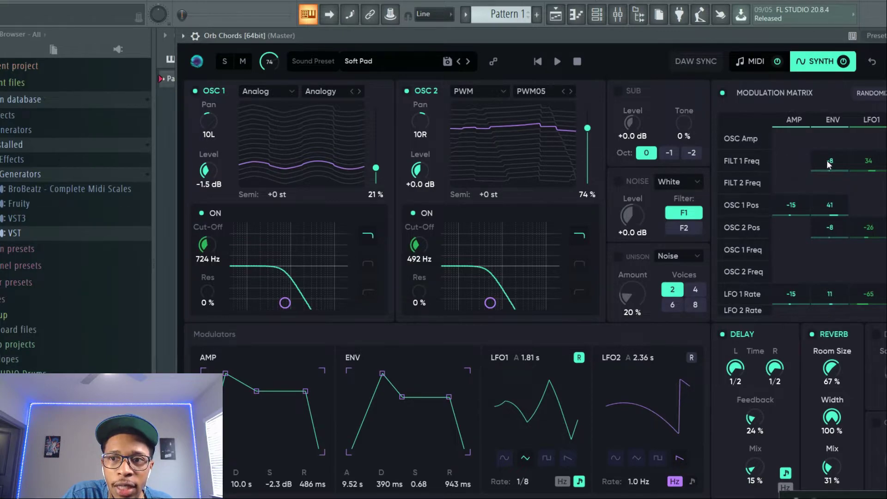
drag(830, 160, 829, 161)
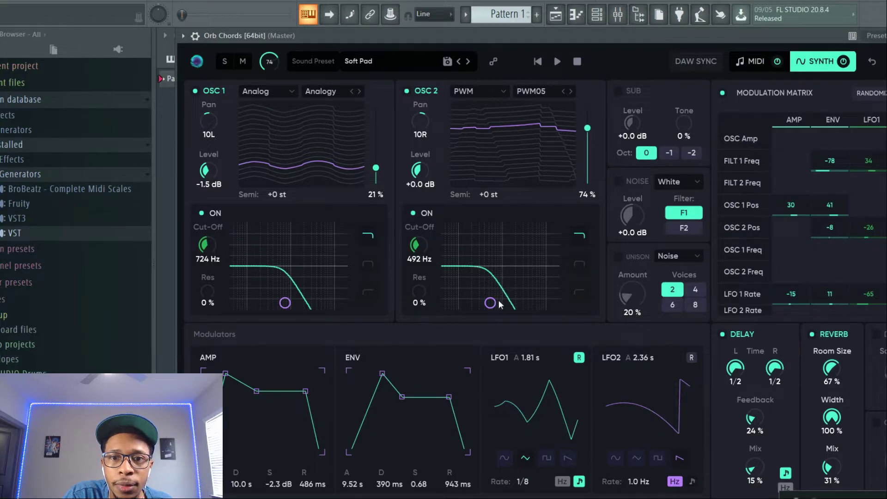
- Set the filter cut-offs to 1.3 kHz and 5.9 kHz, OSC 1 level to +1.1 dB and AMP sustain to -inf dB, and audition the sound
drag(420, 248, 416, 177)
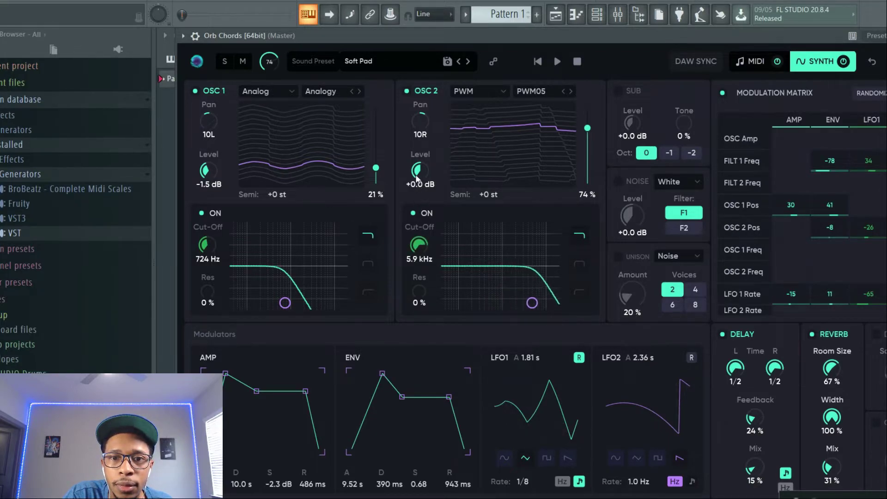
drag(206, 245, 207, 233)
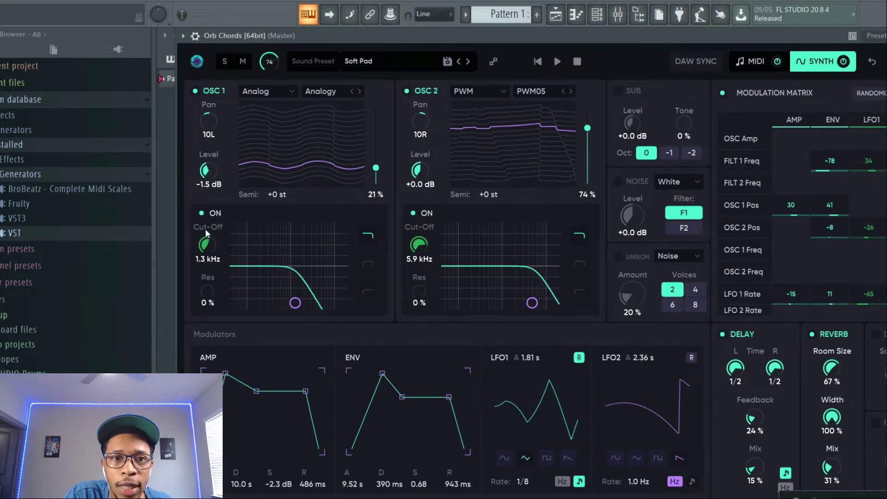
drag(208, 174, 206, 138)
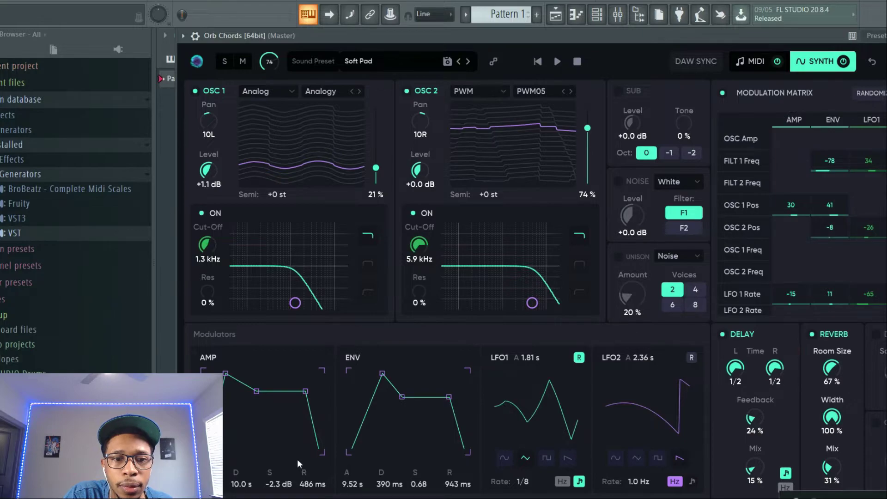
drag(306, 392, 299, 449)
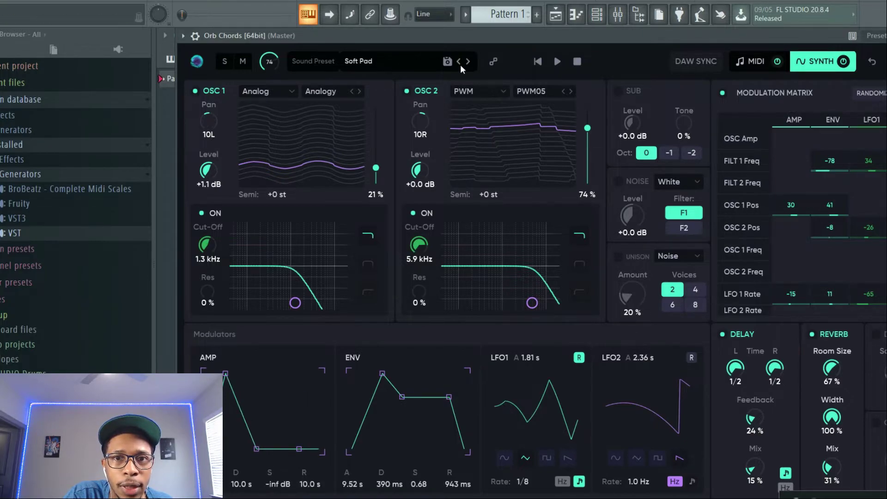
click(558, 62)
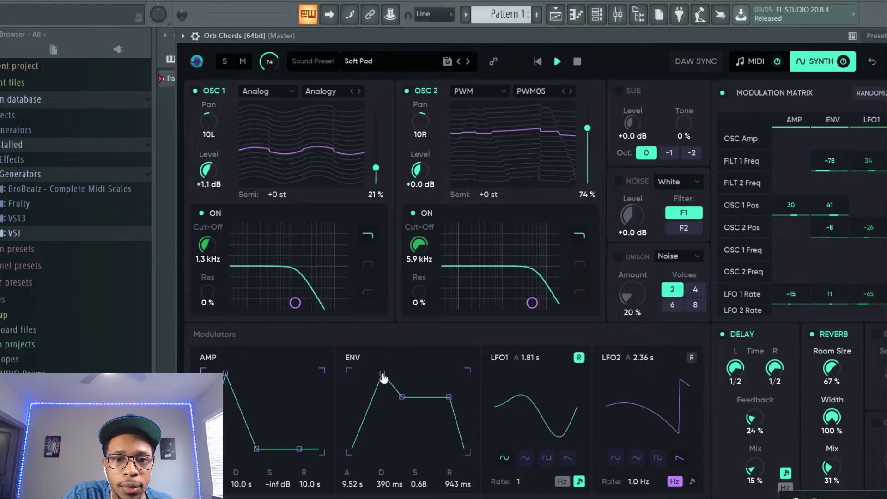
- Return to the MIDI view and accept restretching all channels
click(753, 61)
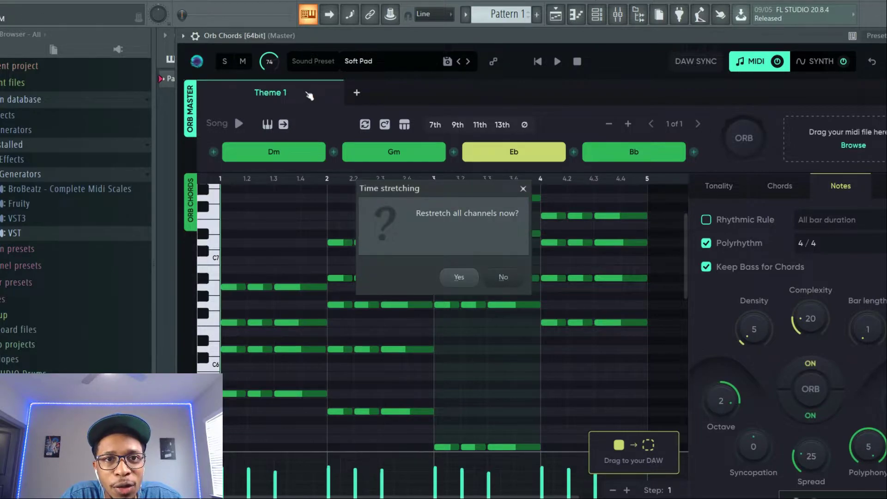
click(457, 276)
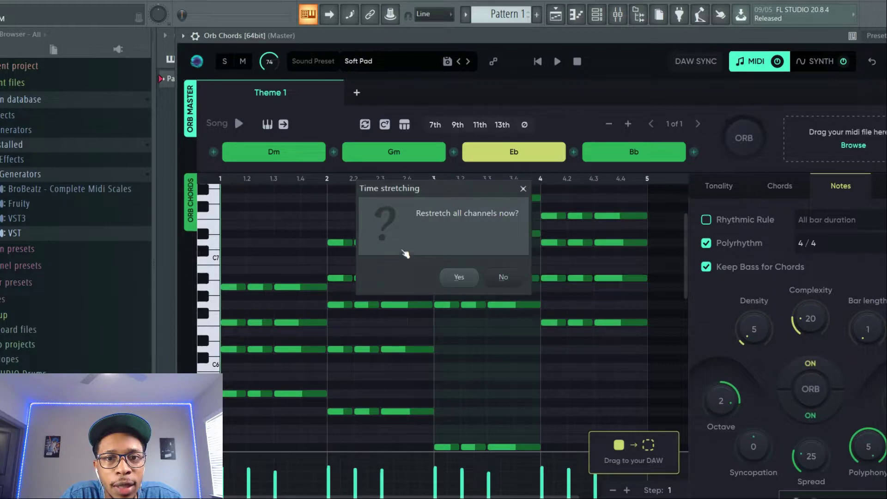
click(463, 277)
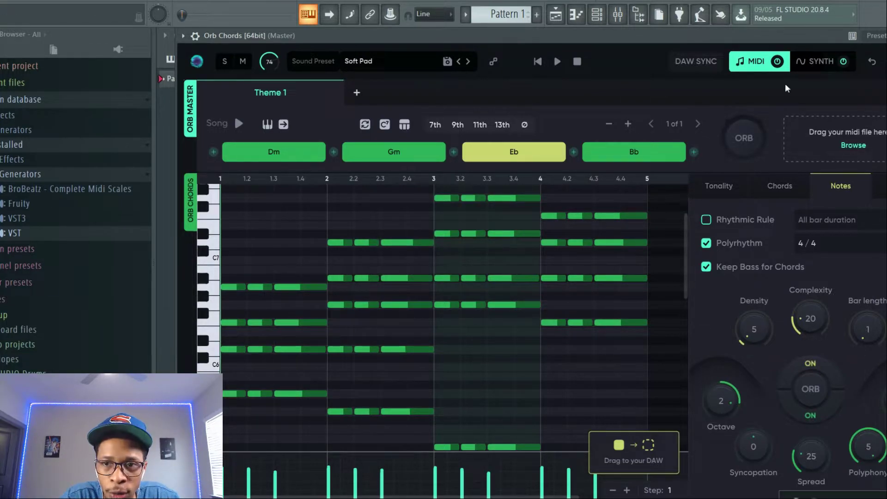
- Generate a new progression, randomize its note parameters, and undo back to the Dm-Gm-Eb-Bb progression with the Rhythmic Rule on
click(744, 135)
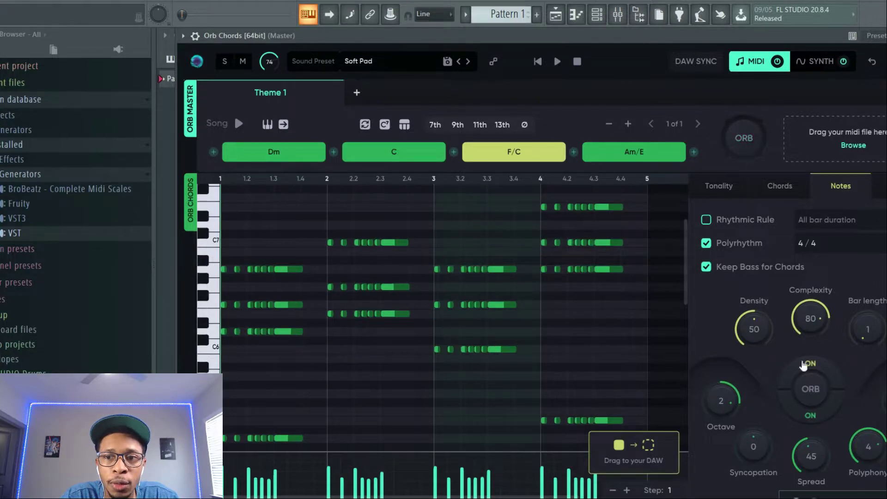
click(809, 387)
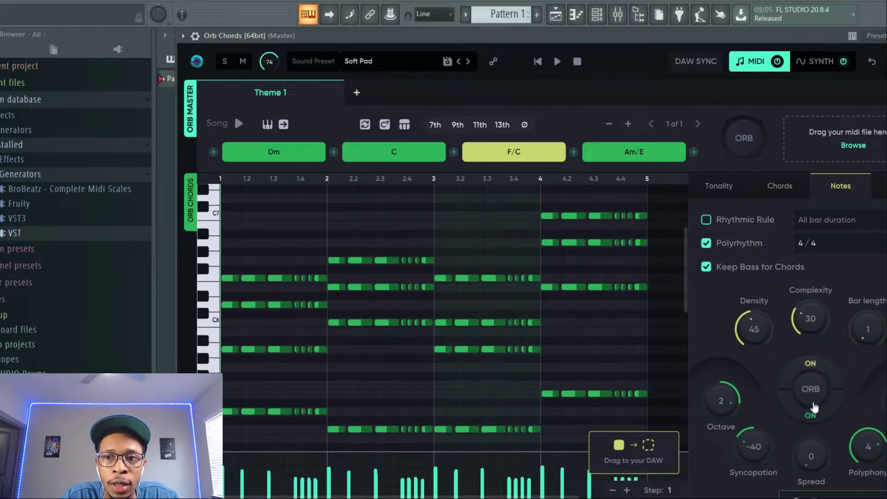
click(873, 62)
click(874, 65)
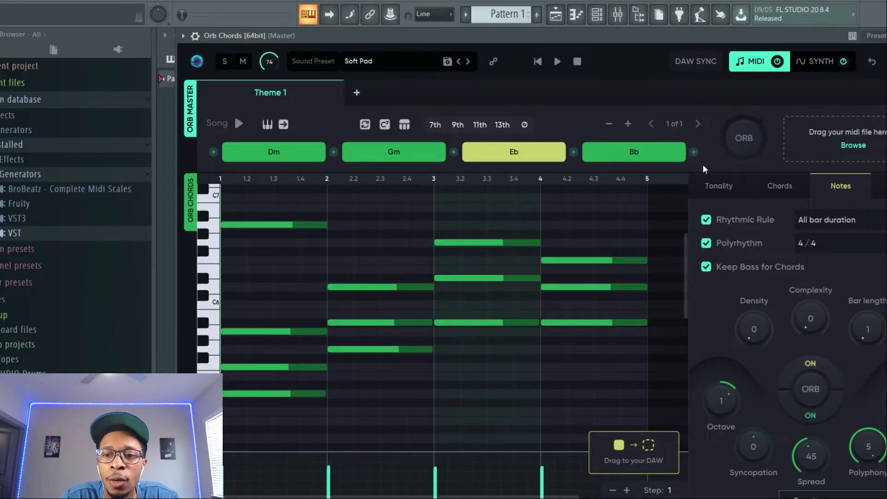
- Change the progression's key to E and its scale to Major
click(719, 186)
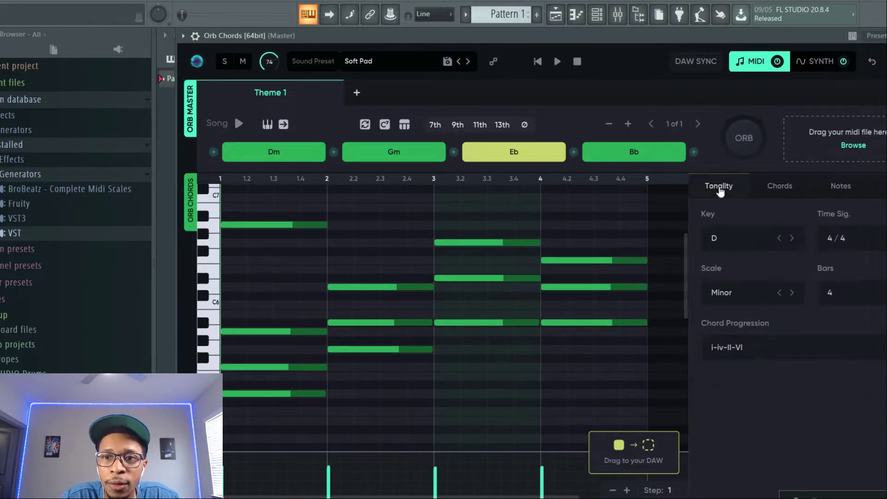
click(740, 250)
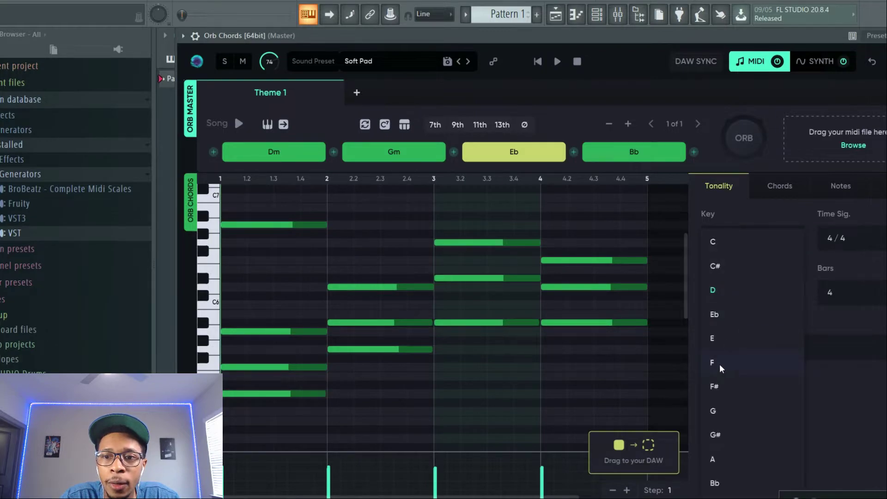
click(717, 339)
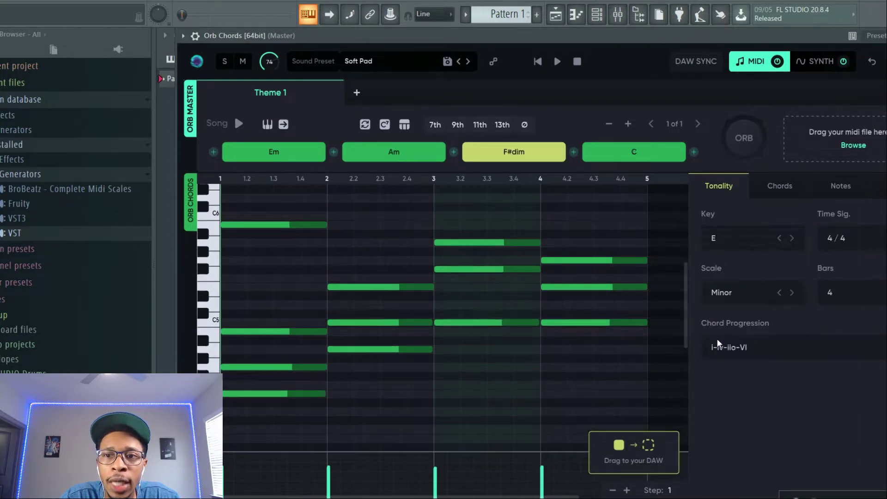
click(758, 293)
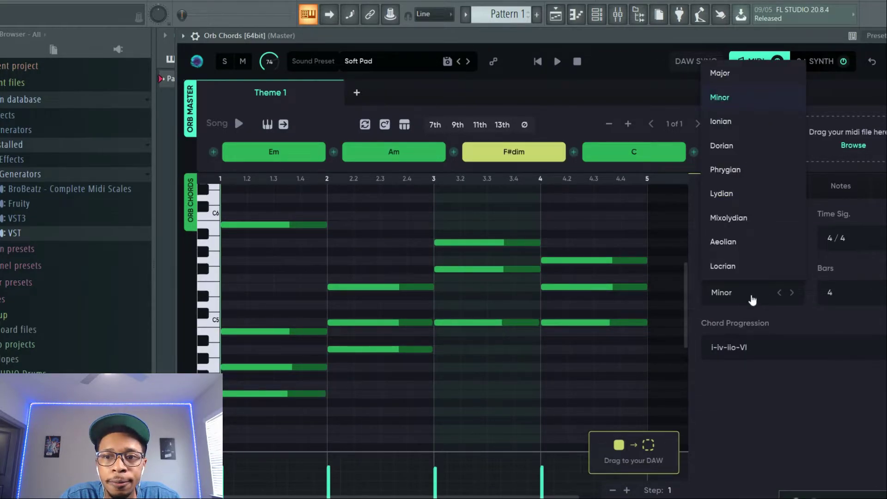
click(717, 70)
- Open the chord settings, play back the E major progression, and generate a new progression with the ORB generator
click(786, 186)
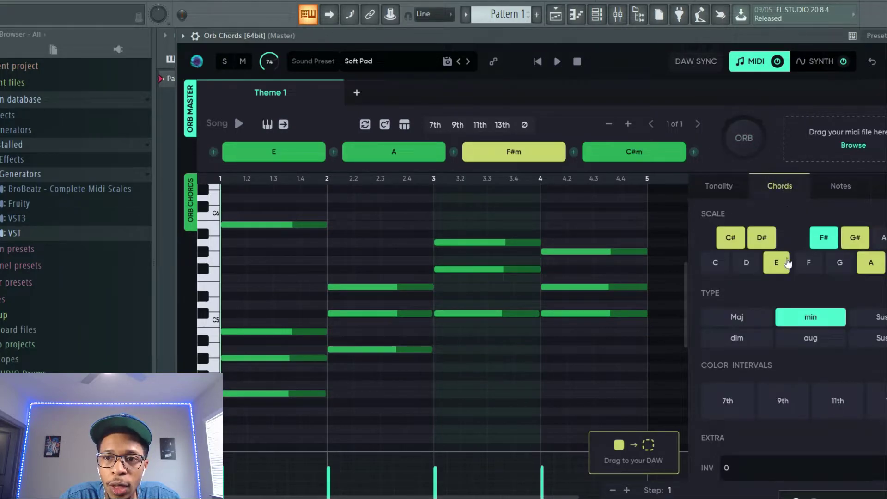
click(238, 124)
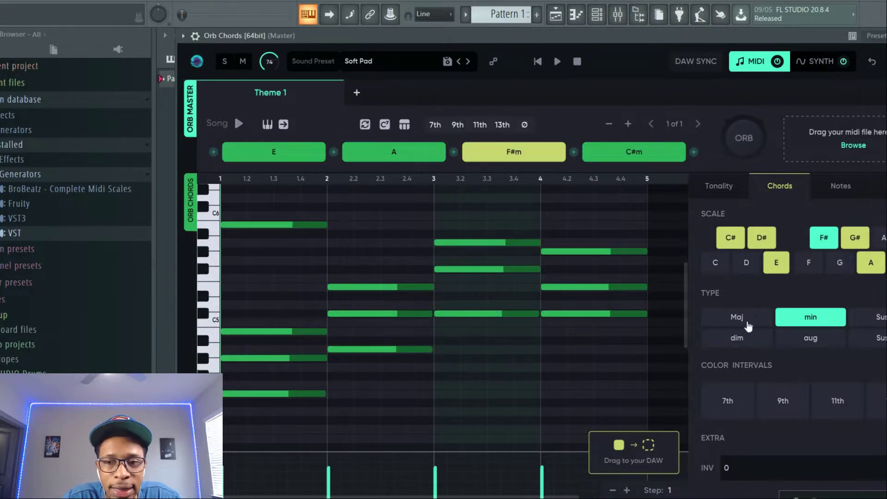
click(746, 149)
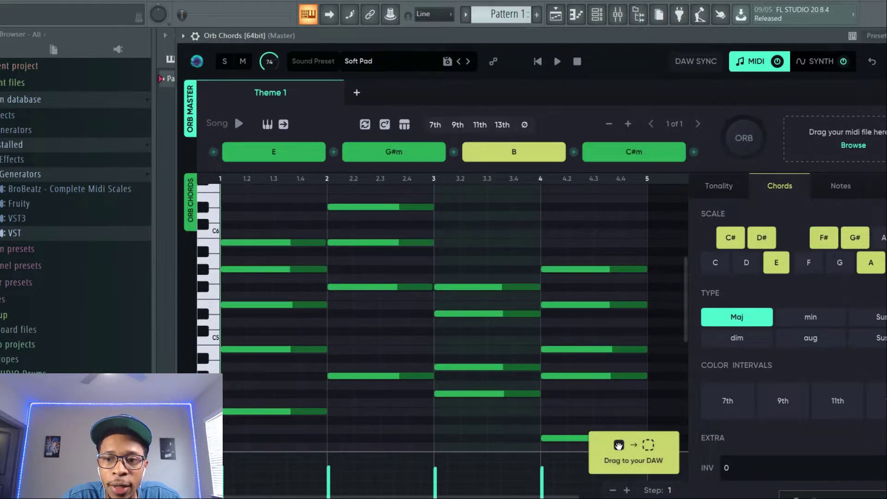
- Add a Heat Up 3 instrument channel and load a sound from its GUITARS category
drag(592, 32, 121, 80)
click(636, 403)
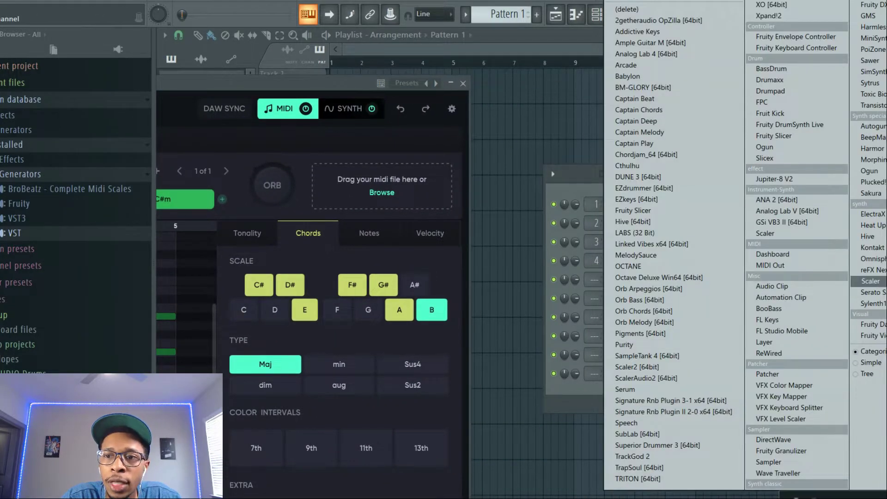
click(868, 225)
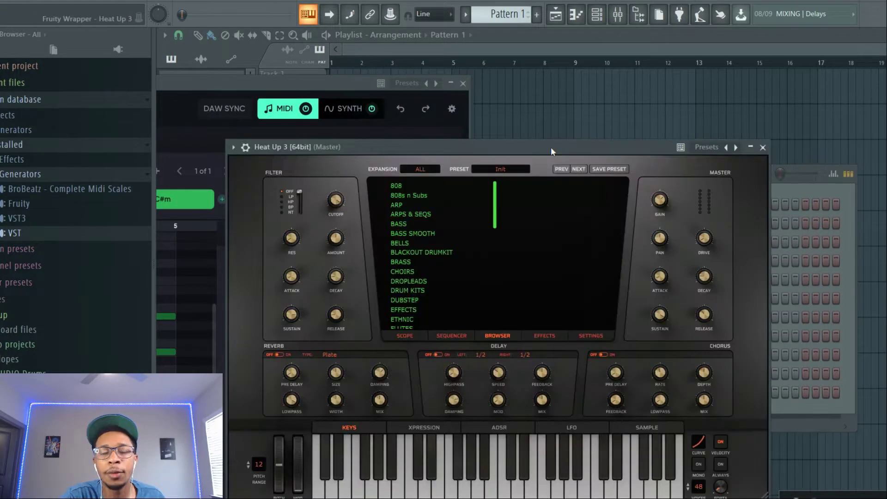
drag(497, 219, 496, 257)
click(406, 253)
click(538, 252)
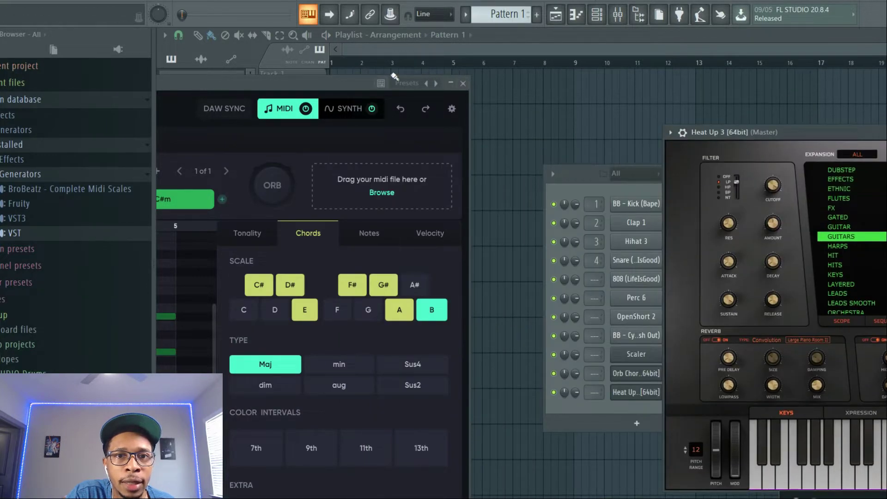
- Transfer the generated chord MIDI from Orb Chords onto the Heat Up 3 channel
drag(338, 80, 414, 19)
click(588, 173)
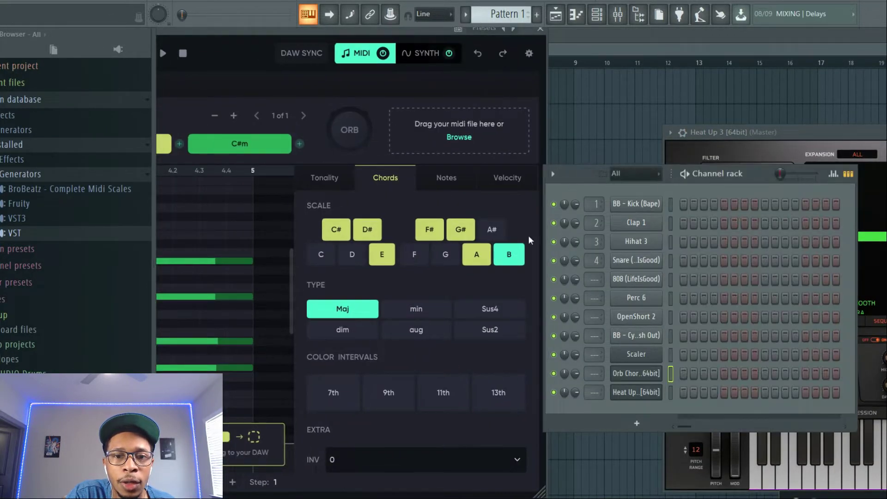
drag(254, 441, 619, 392)
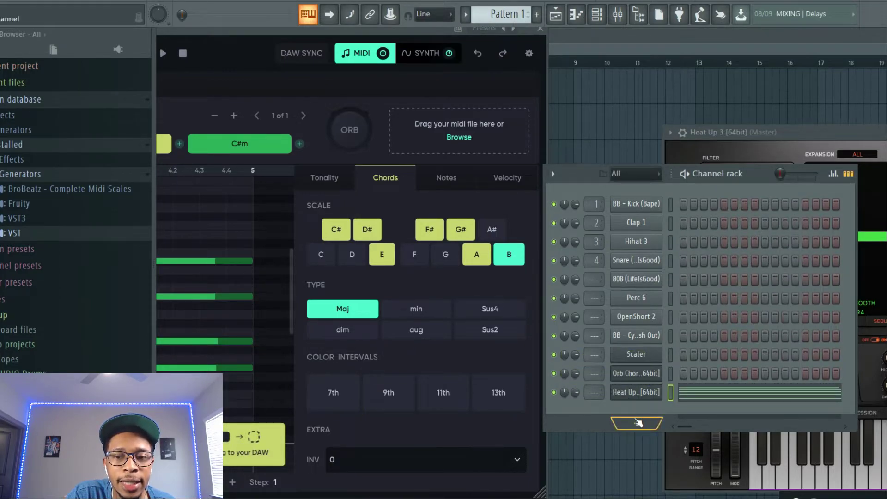
- Add an Orb Melody channel, reposition its window and play back its melody over the shared progression
click(638, 423)
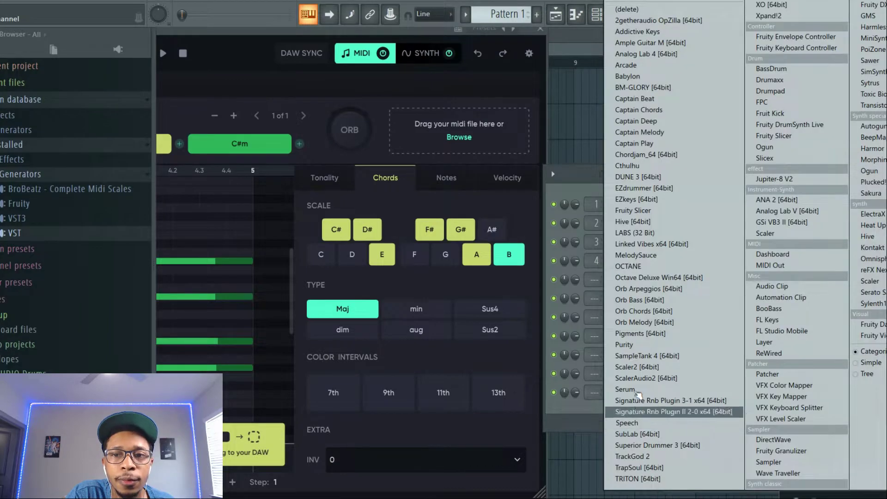
click(645, 322)
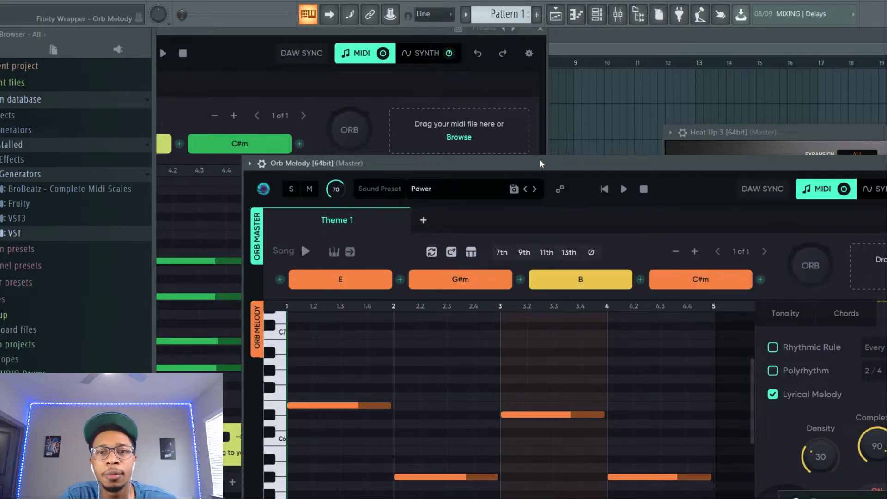
drag(540, 159, 492, 14)
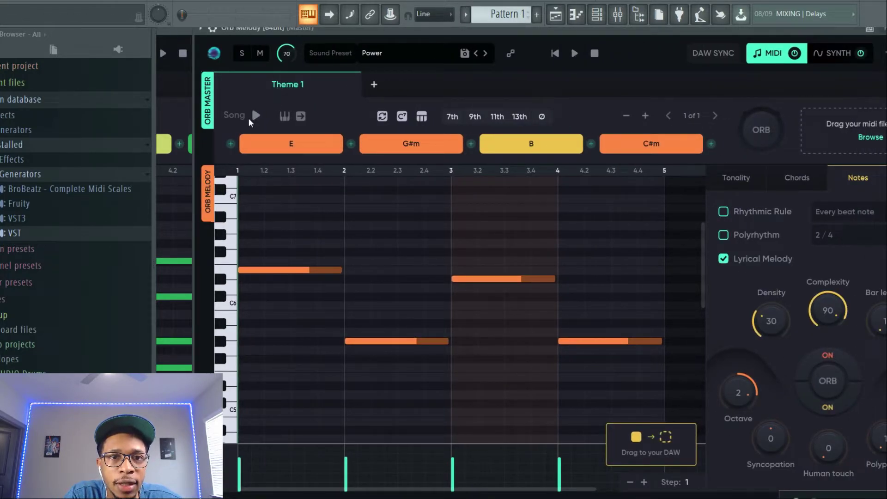
click(256, 116)
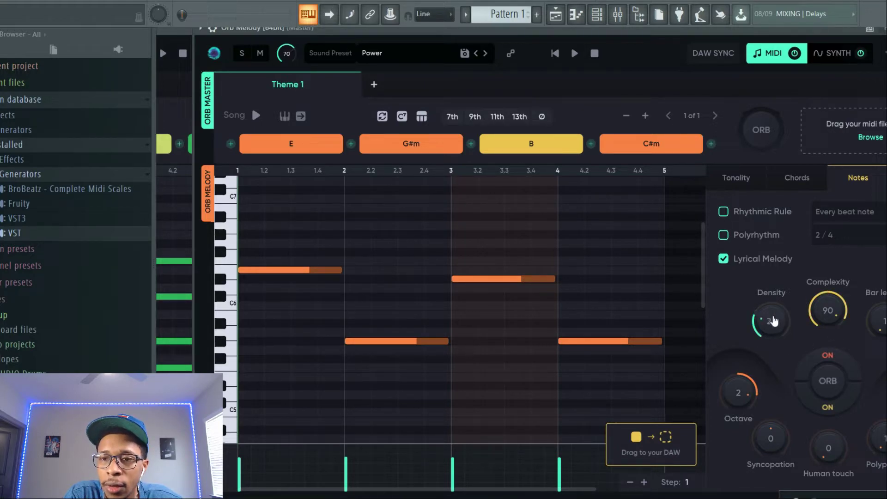
- Set the melody's Density to 10 and Complexity to 50, and play it back
drag(773, 321, 775, 336)
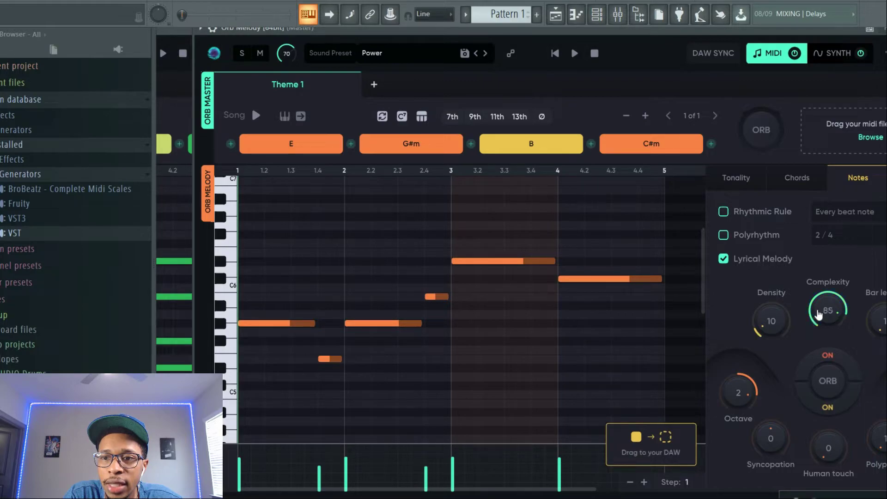
drag(820, 314, 816, 341)
click(256, 116)
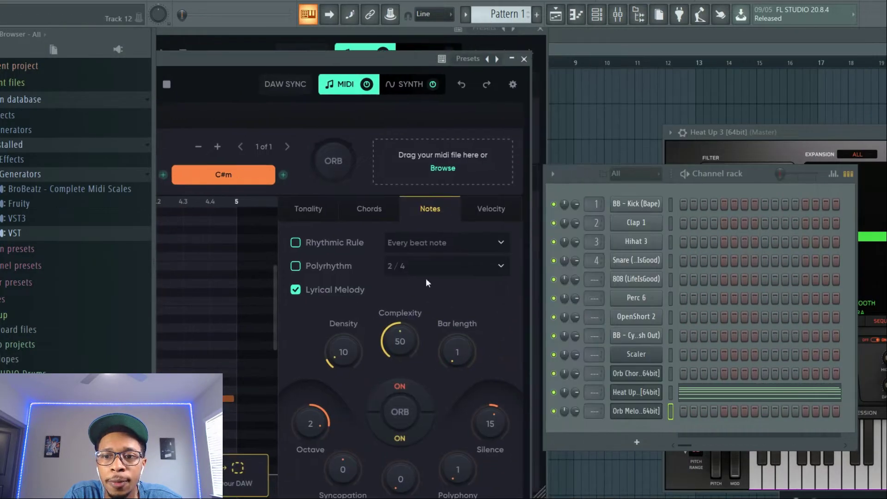
- Transfer the melody MIDI onto the Orb Melody channel and play the pattern with the Scaler and Orb Chords channels muted
drag(237, 467, 633, 414)
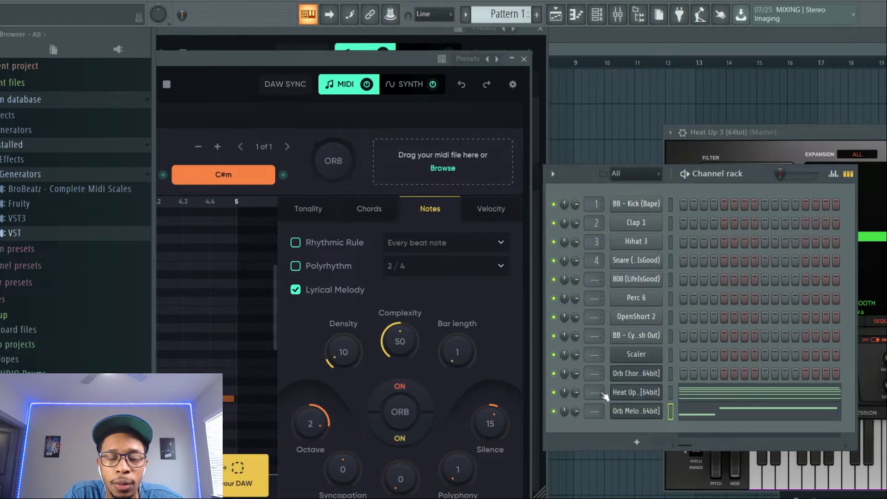
click(553, 374)
key(space)
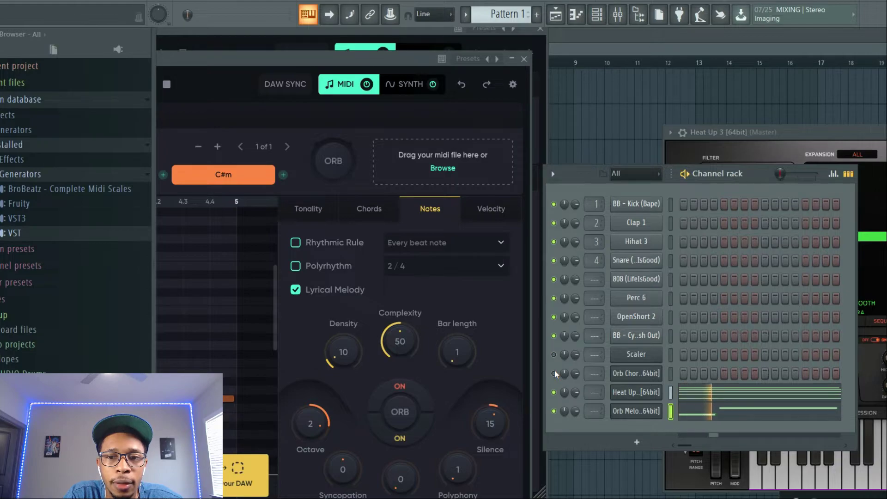
- Open the Orb Melody channel's notes in the piano roll to review all four bars, and stop playback
click(720, 424)
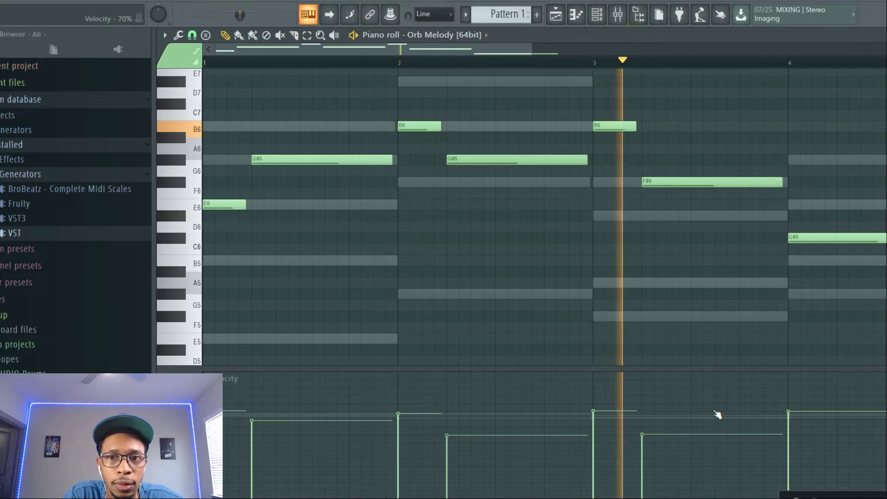
drag(532, 49, 680, 49)
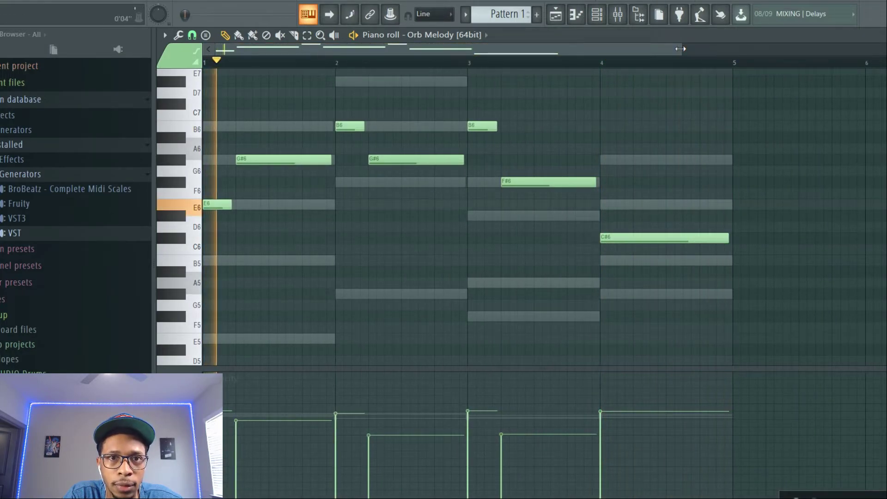
key(space)
- Add an Orb Arpeggios channel, reposition its window and play back its arpeggio over the shared progression
click(597, 13)
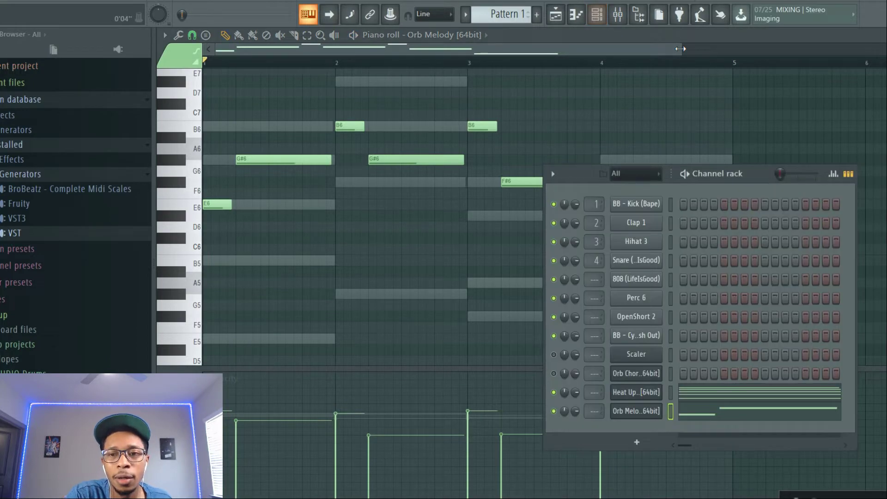
click(638, 444)
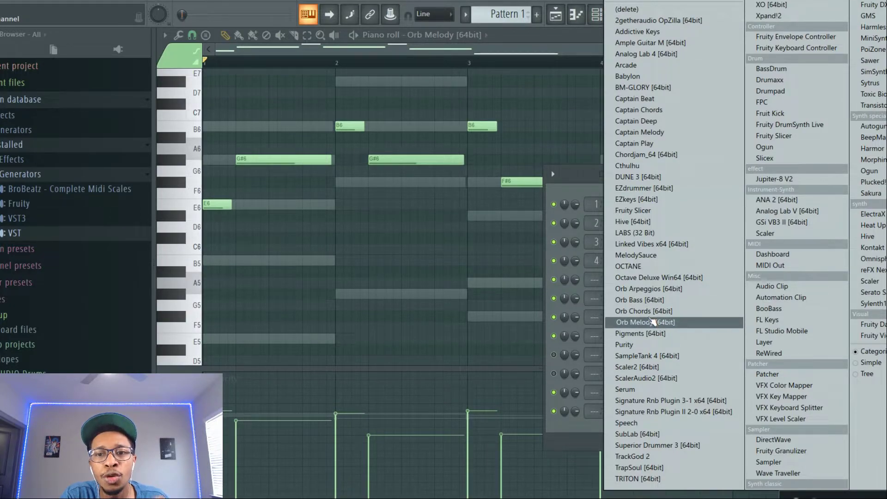
click(647, 290)
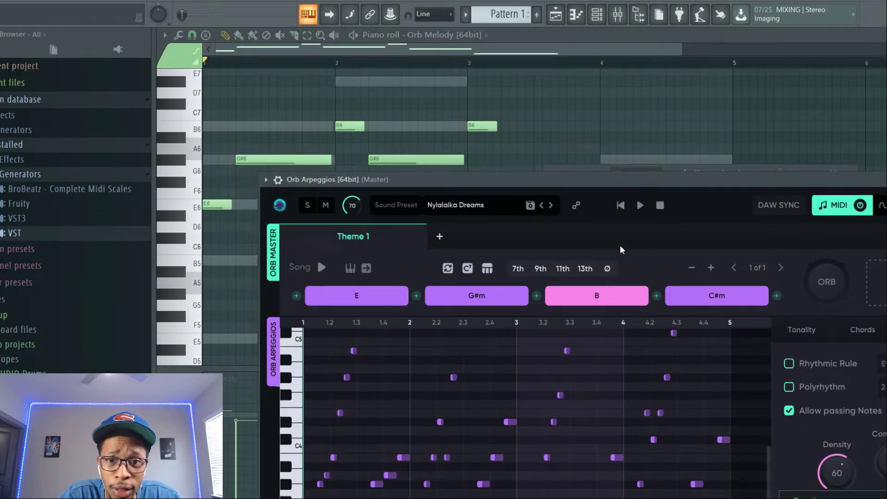
drag(596, 184, 522, 1)
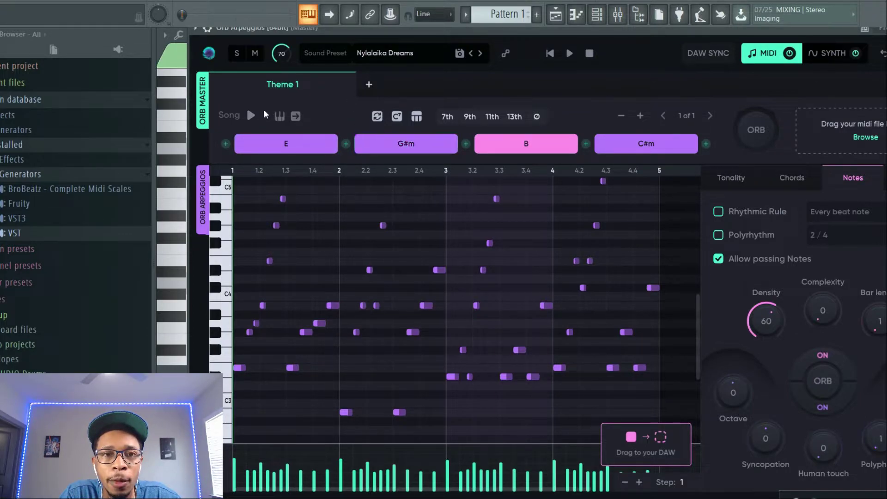
click(250, 116)
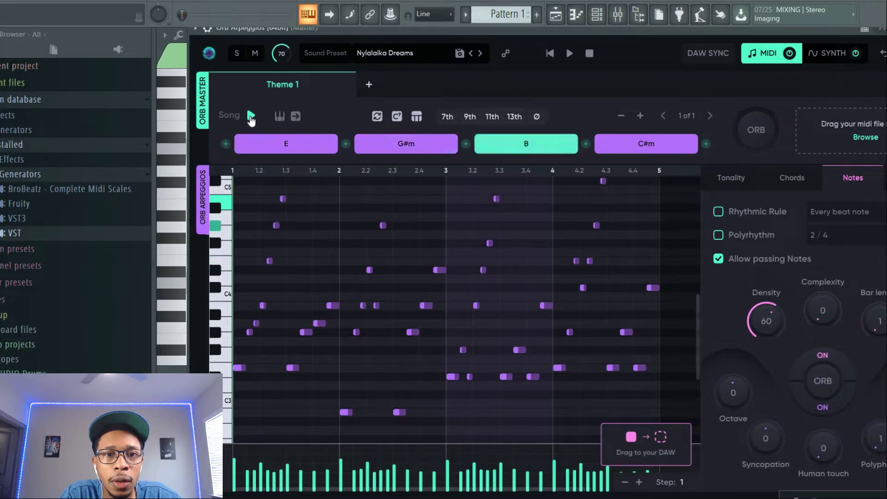
click(250, 116)
- Change the Orb Arpeggios sound preset to Keys Soul from the Acoustic category
click(396, 55)
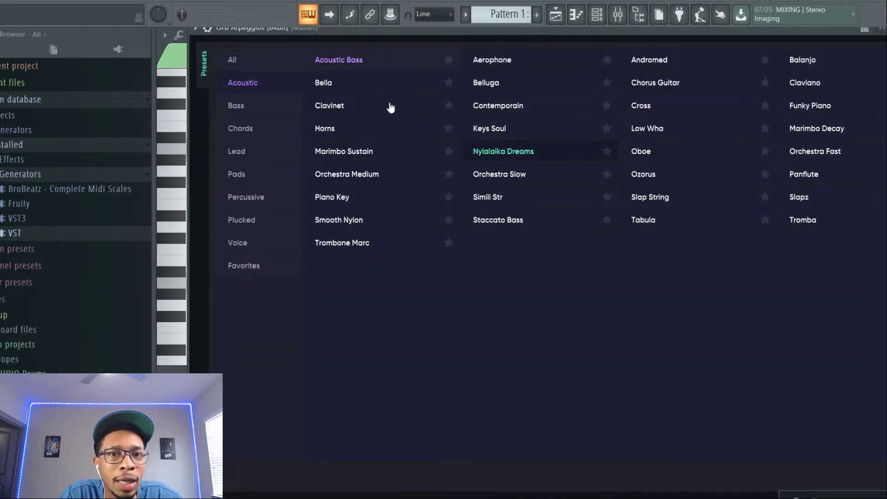
click(493, 130)
click(494, 131)
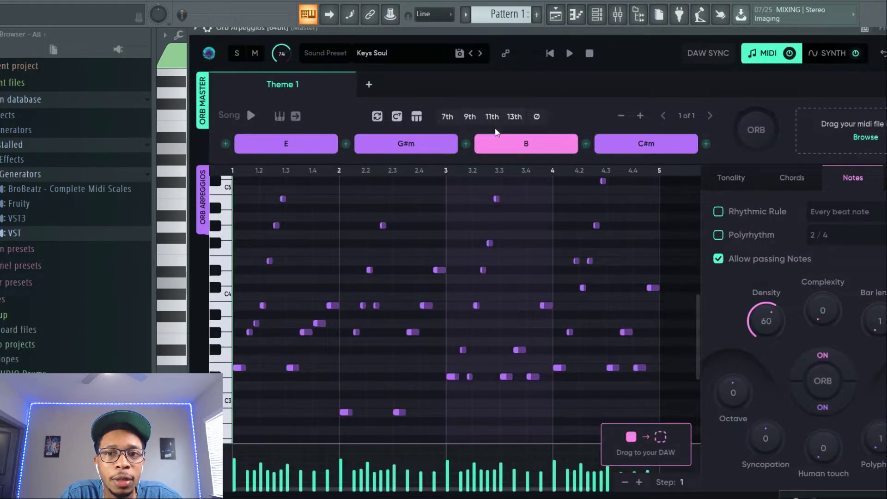
- Set the arpeggio's Density to 35, Human touch to 40 and Octave to 1, and randomize its note settings with ORB
drag(755, 364, 763, 312)
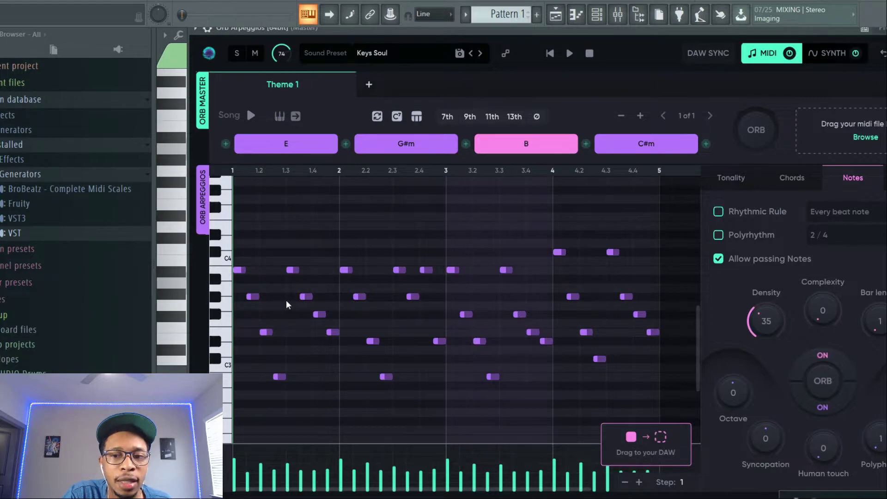
drag(822, 458, 818, 421)
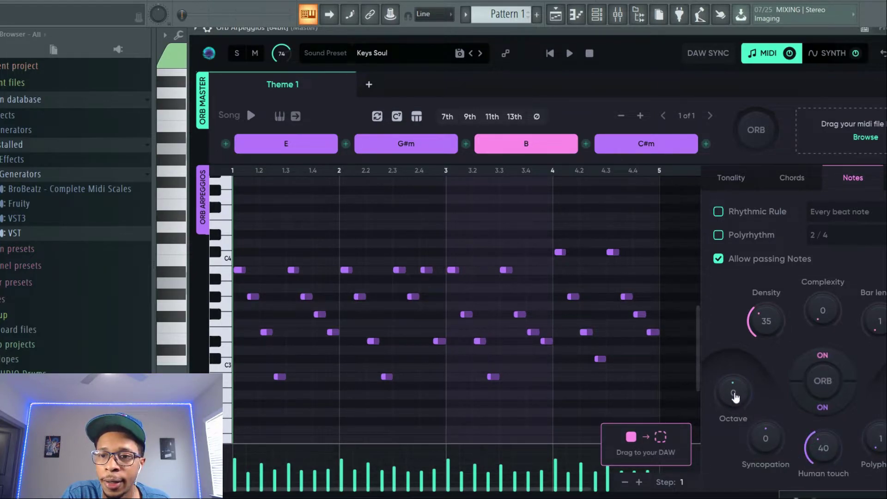
drag(735, 386, 735, 382)
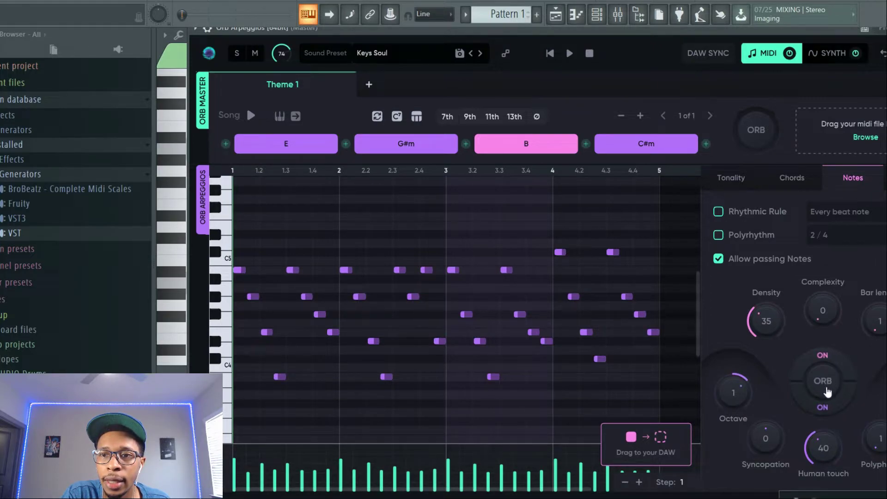
click(827, 392)
click(827, 392)
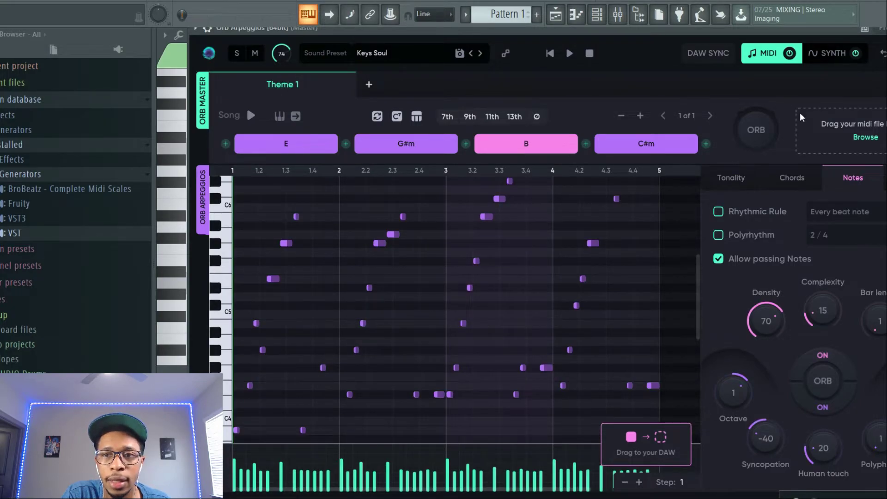
- Transfer the generated arpeggio MIDI onto the Orb Arpeggios channel and play the pattern
drag(760, 29, 267, 29)
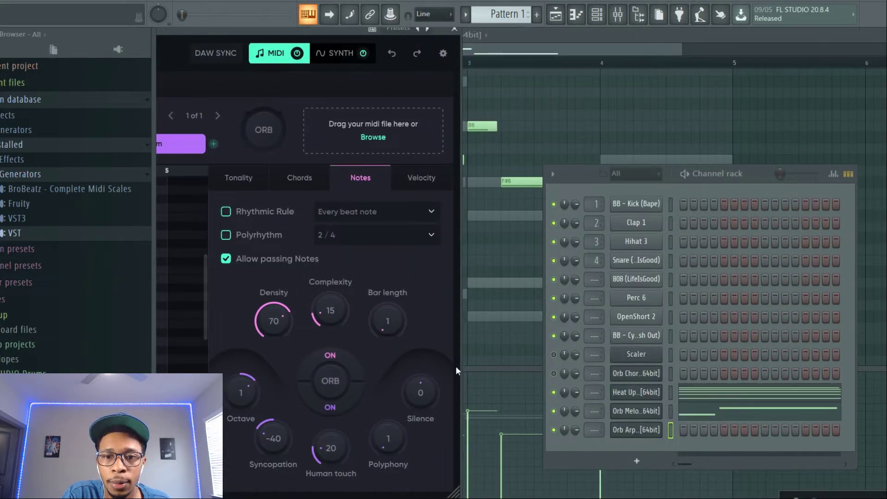
drag(457, 406, 633, 429)
key(space)
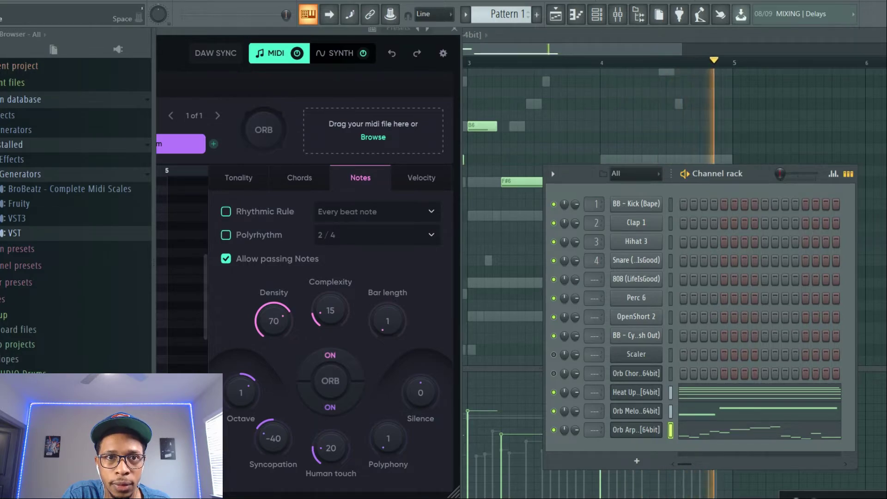
- Add an Orb Bass channel below Orb Arpeggios and reposition its window
drag(223, 29, 507, 33)
click(824, 440)
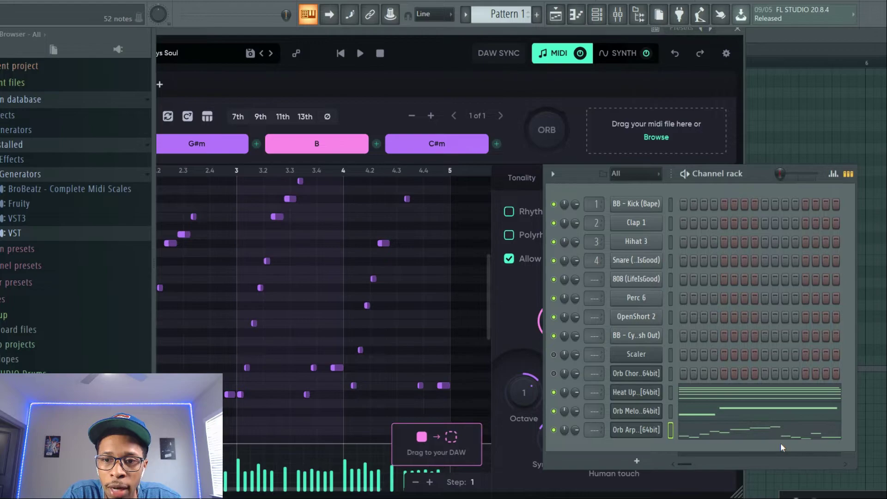
click(633, 457)
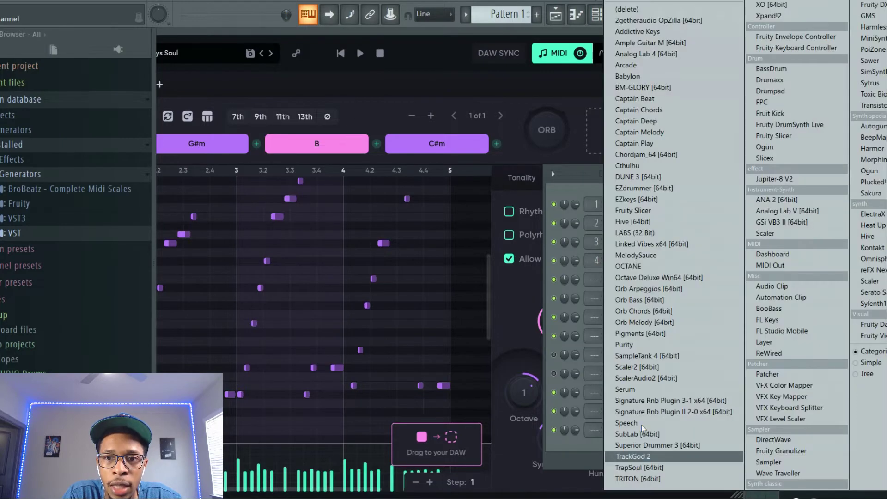
click(637, 300)
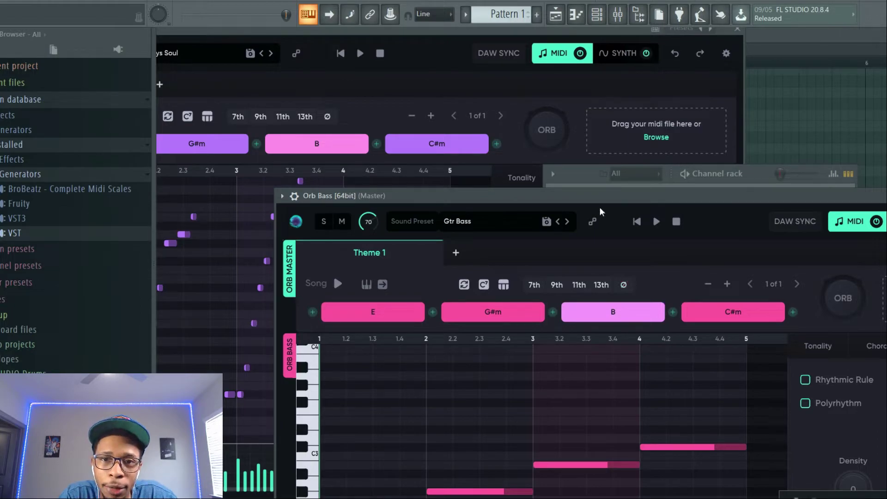
drag(592, 193, 475, 43)
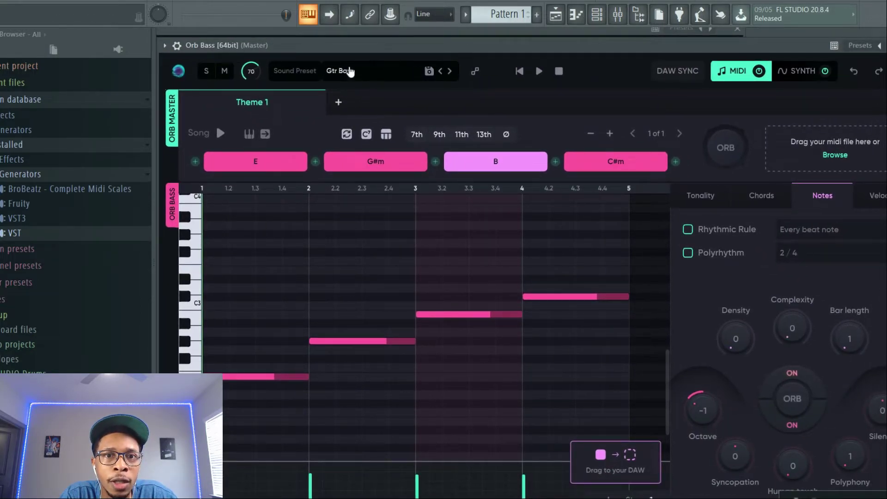
- Transfer the initial one-note-per-bar bass MIDI onto the Orb Bass channel and play the pattern
drag(772, 45, 438, 42)
drag(280, 468, 644, 454)
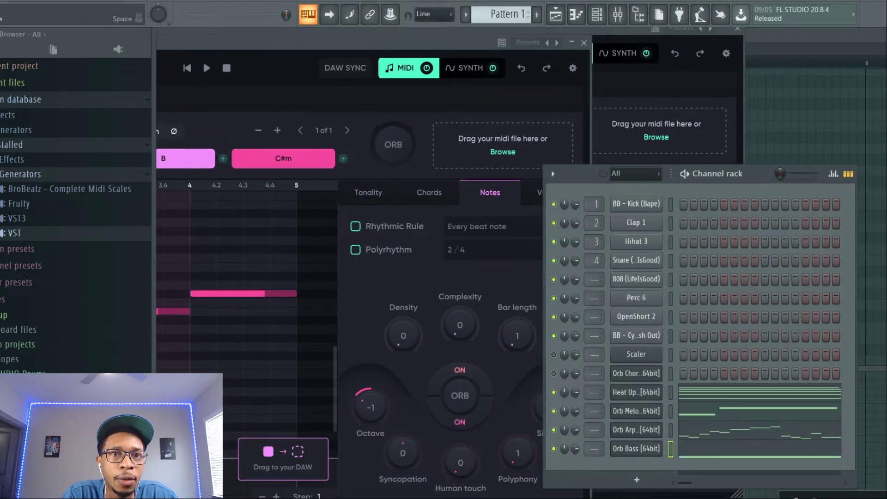
key(space)
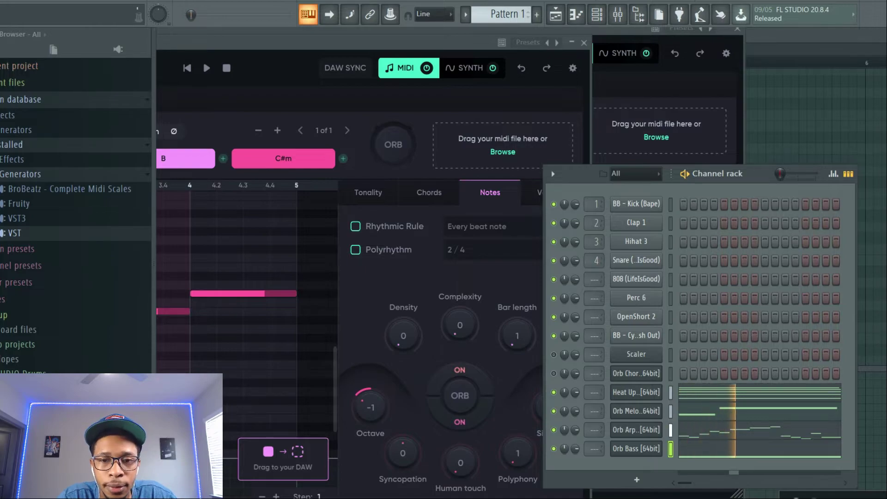
- Examine the Orb Bass channel's notes in the piano roll during playback, and stop the pattern
click(703, 454)
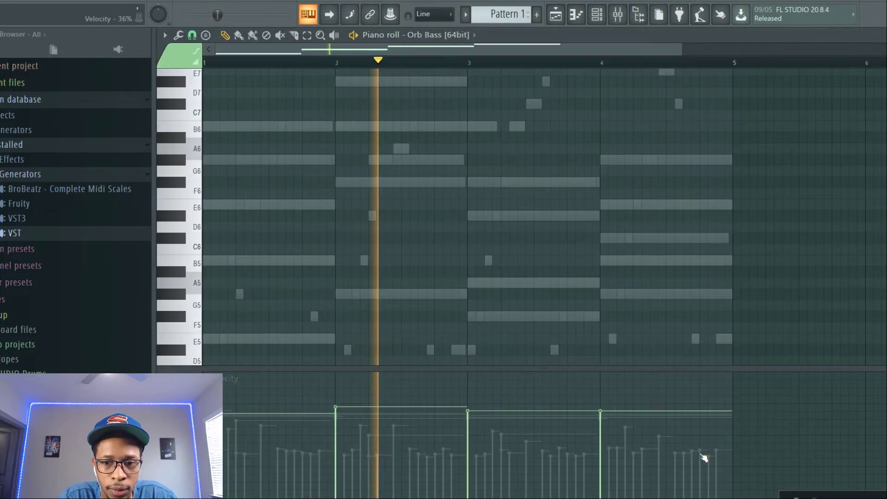
scroll(456, 202, down, 5)
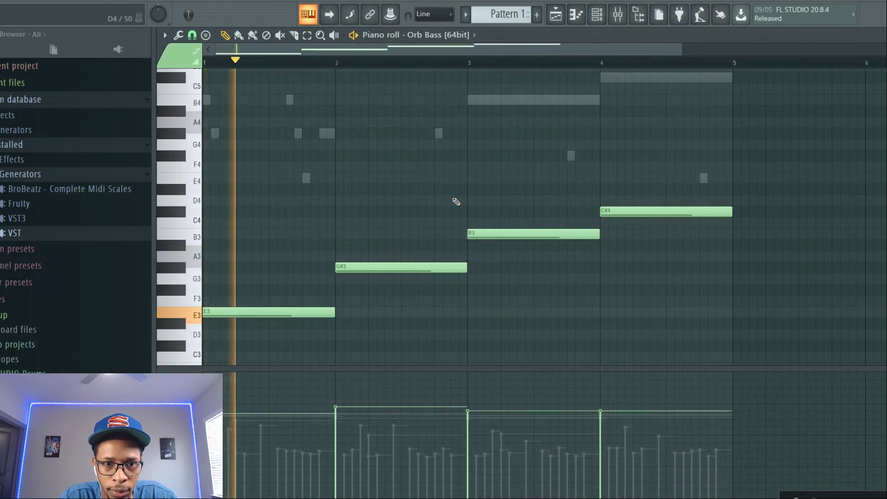
key(space)
- Reopen Orb Bass, randomize the bass line several times with ORB and set its Density to 15
key(F6)
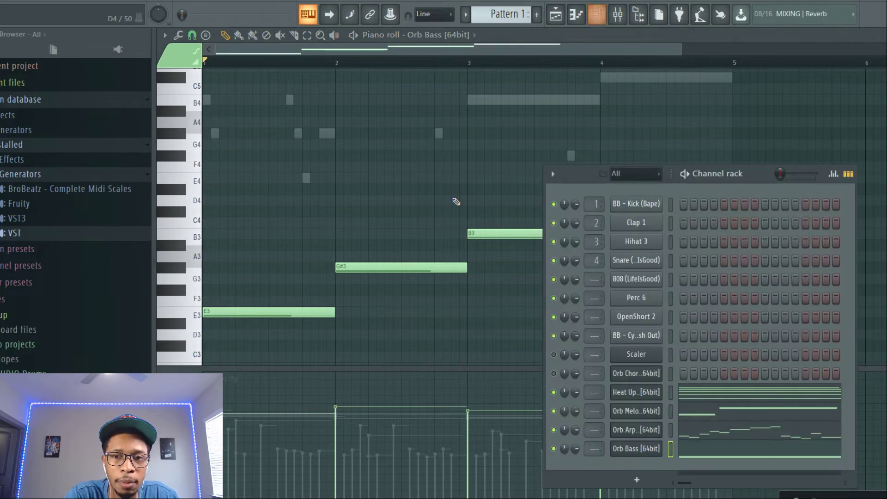
click(631, 448)
drag(304, 40, 629, 25)
drag(783, 398, 783, 380)
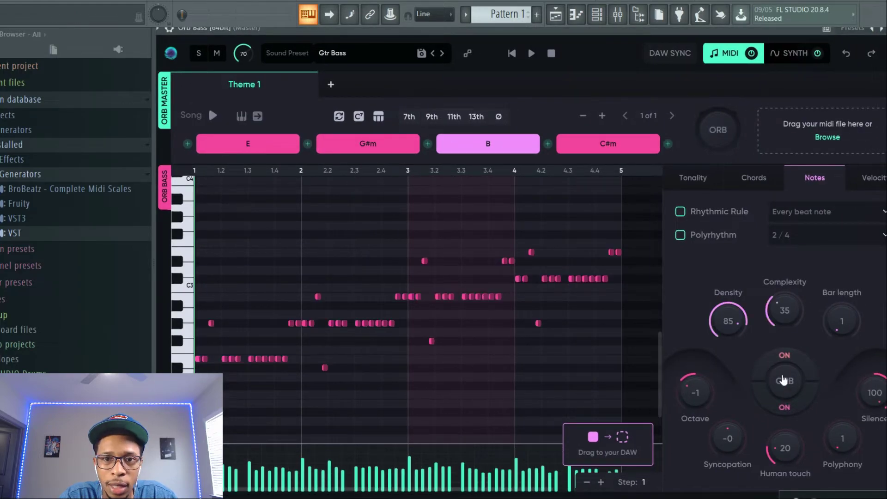
click(783, 380)
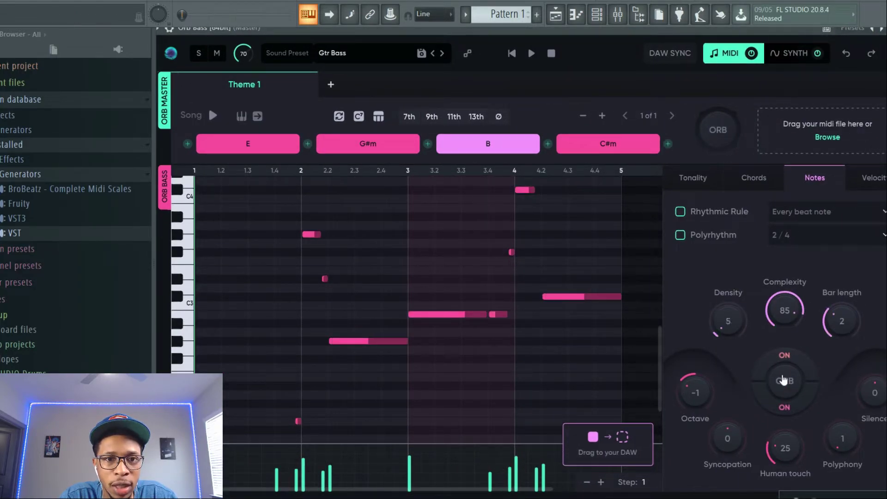
click(782, 379)
drag(722, 310, 722, 331)
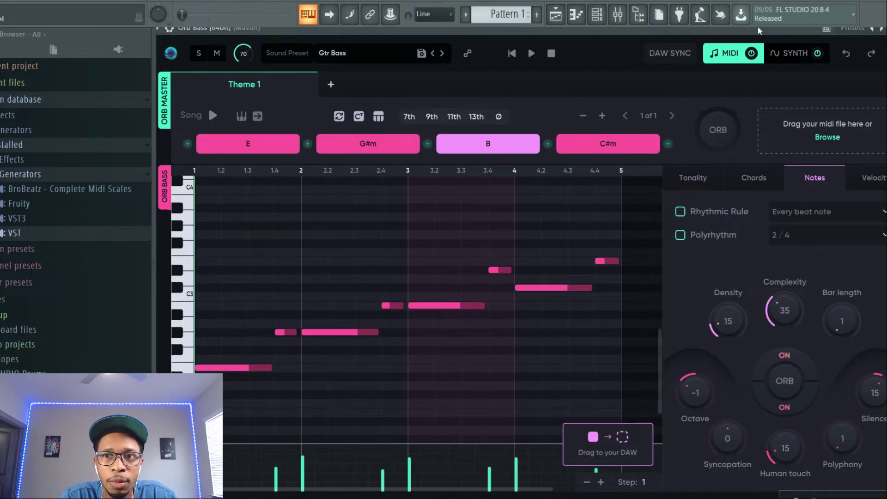
- Transfer the new bass MIDI onto the Orb Bass channel and open its notes in the piano roll
drag(717, 29, 441, 28)
drag(327, 462, 651, 448)
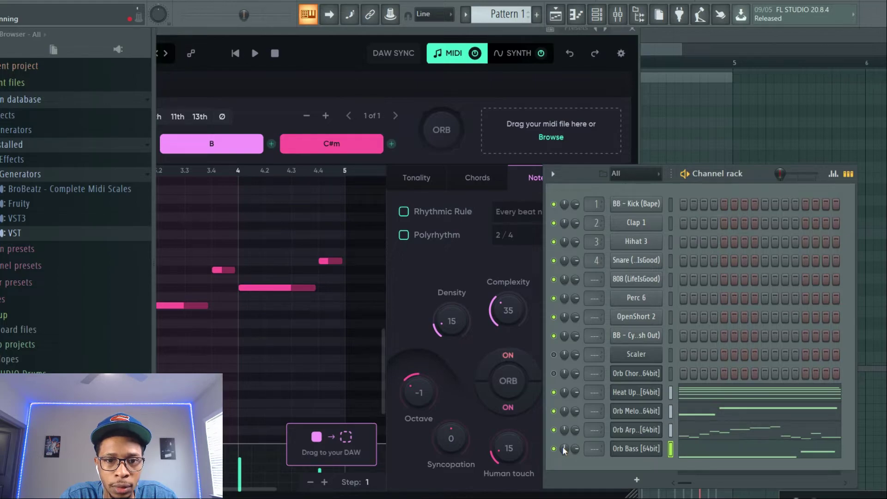
click(702, 459)
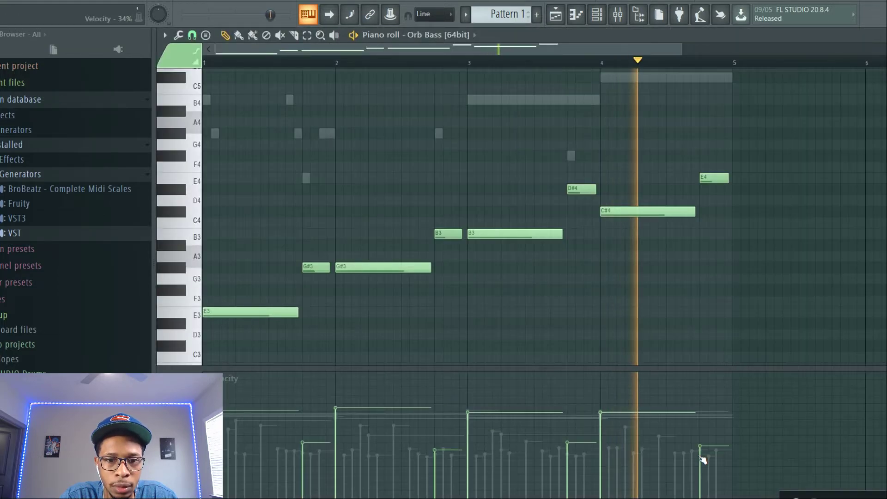
- Raise the velocities of the four short bass notes to about the level of the long ones, and stop playback
mouse_move(314, 422)
mouse_down()
mouse_move(311, 415)
mouse_move(447, 414)
mouse_up()
click(573, 406)
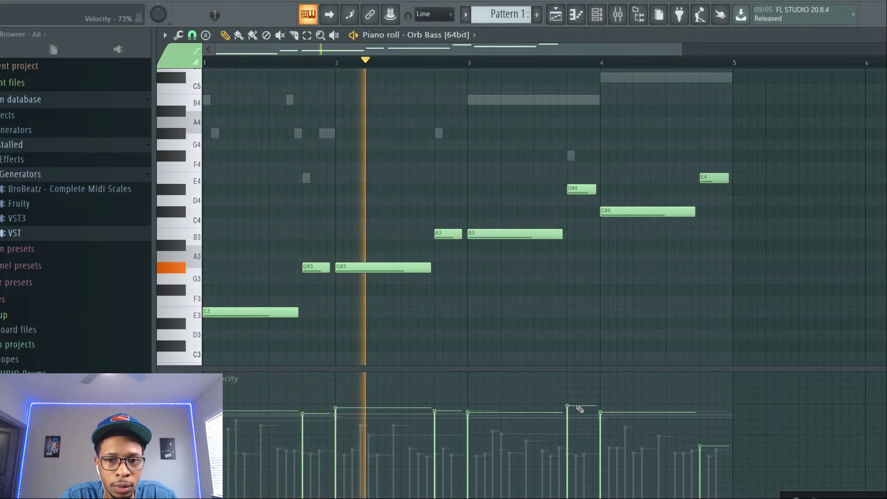
click(701, 407)
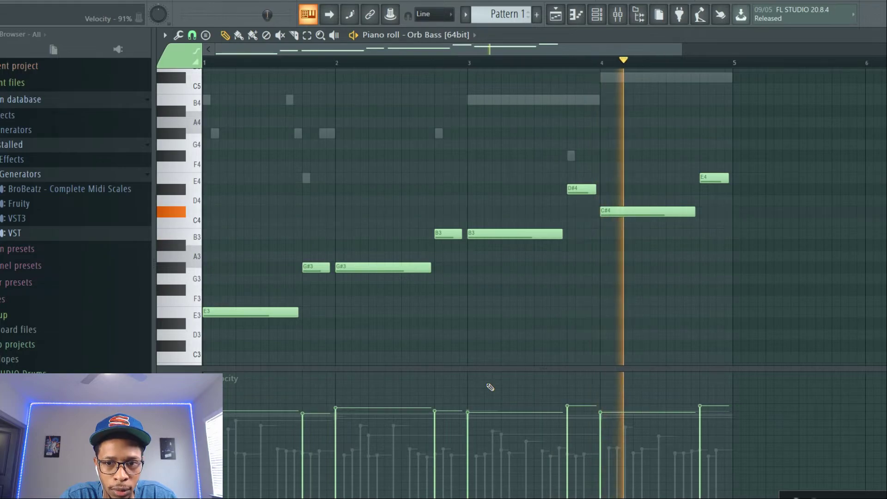
key(space)
- Play the pattern with Orb Melody, Orb Arpeggios and Orb Bass muted, unmuting the arpeggios and the bass one after the other
key(F6)
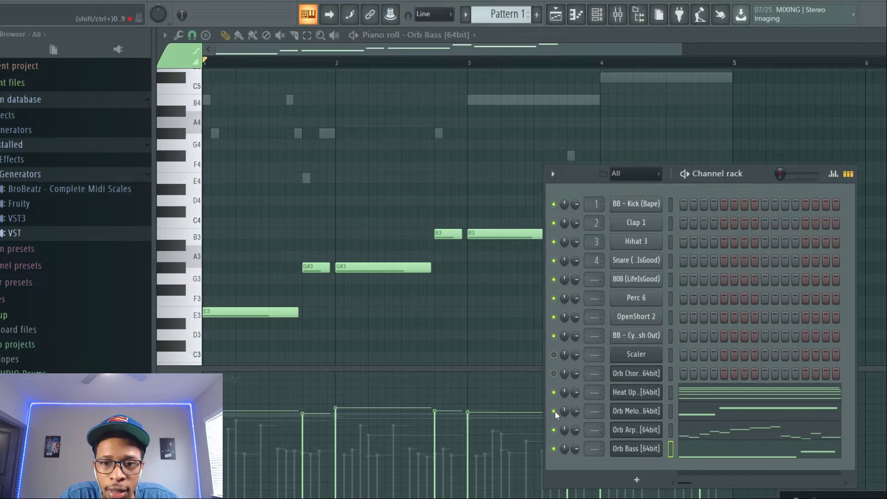
click(554, 449)
key(space)
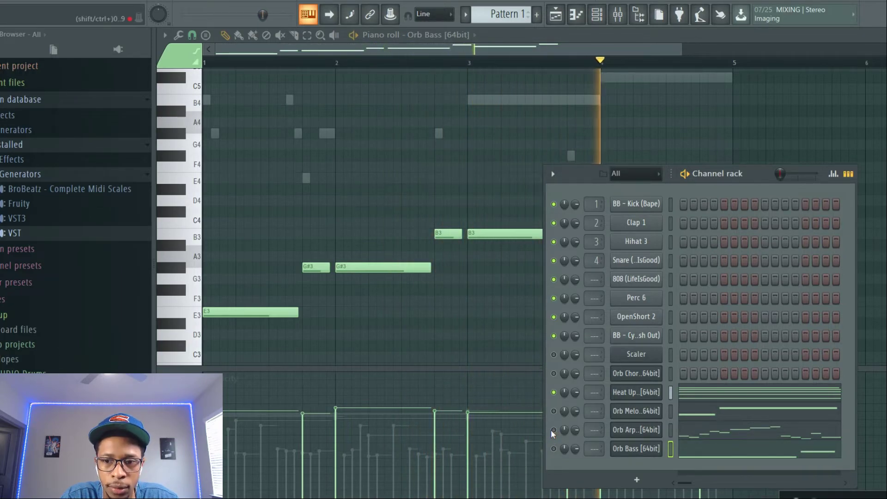
click(553, 430)
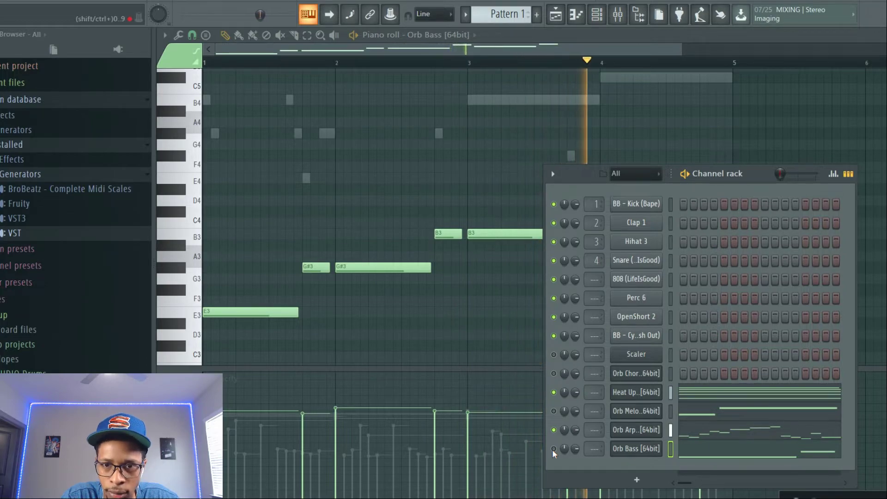
click(554, 448)
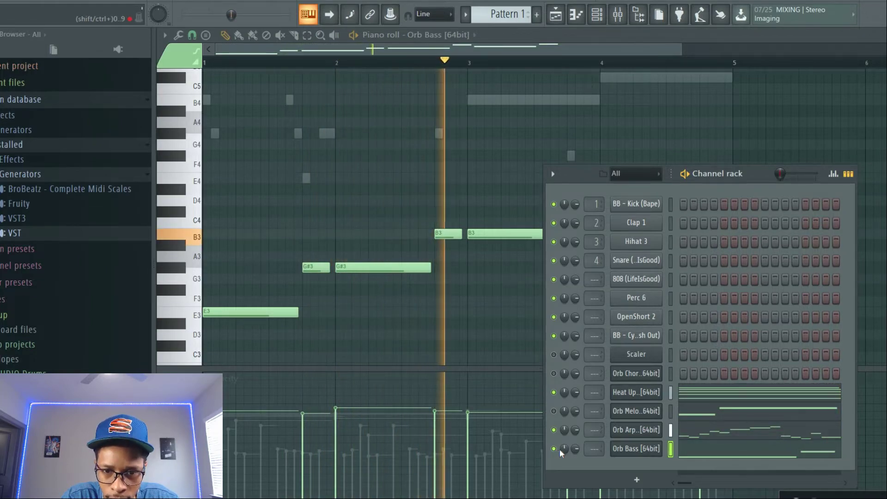
- Unmute Orb Melody to hear it with the arpeggios and the bass, and stop playback
click(554, 411)
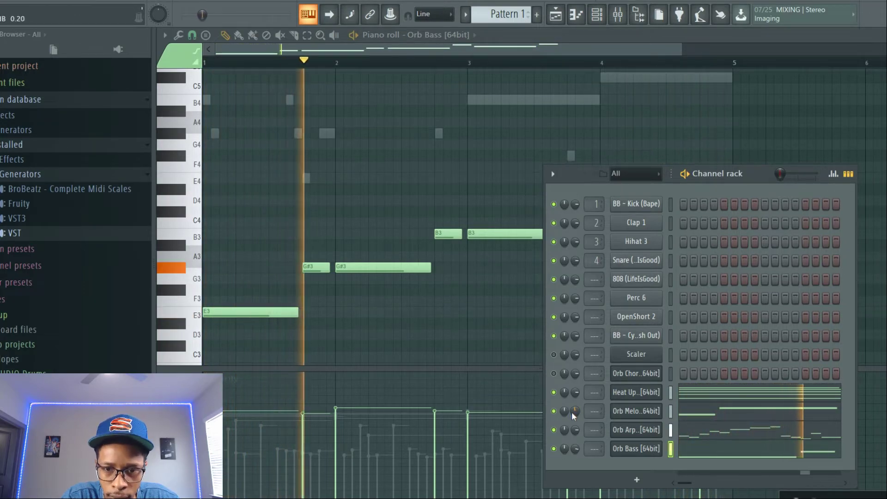
key(space)
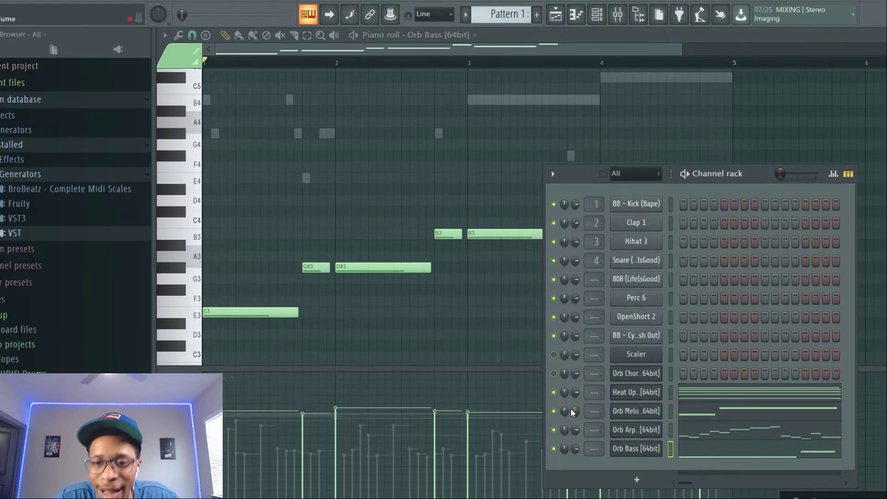
- Open Orb Chords and browse for a MIDI file in the 1 sample soul midi folder inside 1 MIDI 1
click(618, 373)
drag(274, 35, 650, 29)
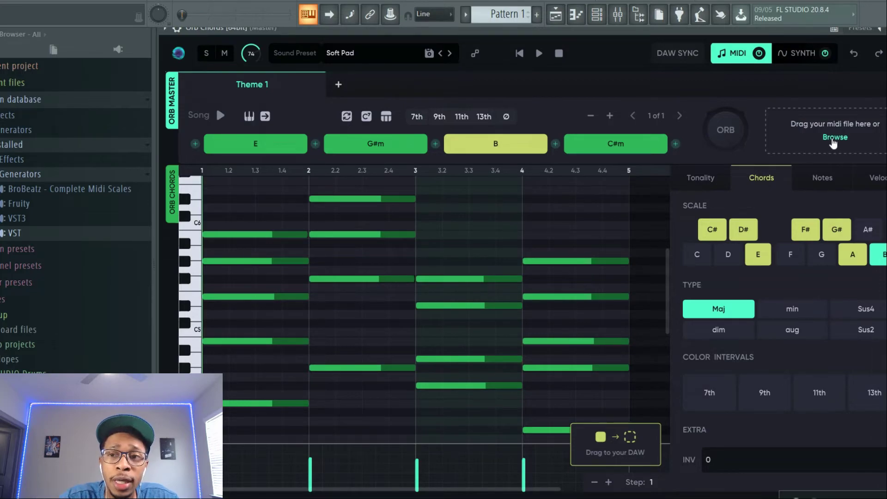
click(834, 138)
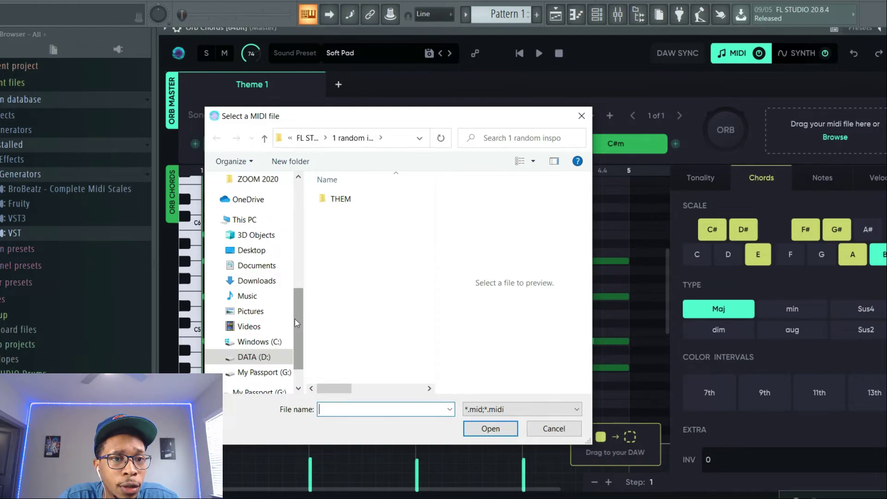
scroll(300, 319, up, 5)
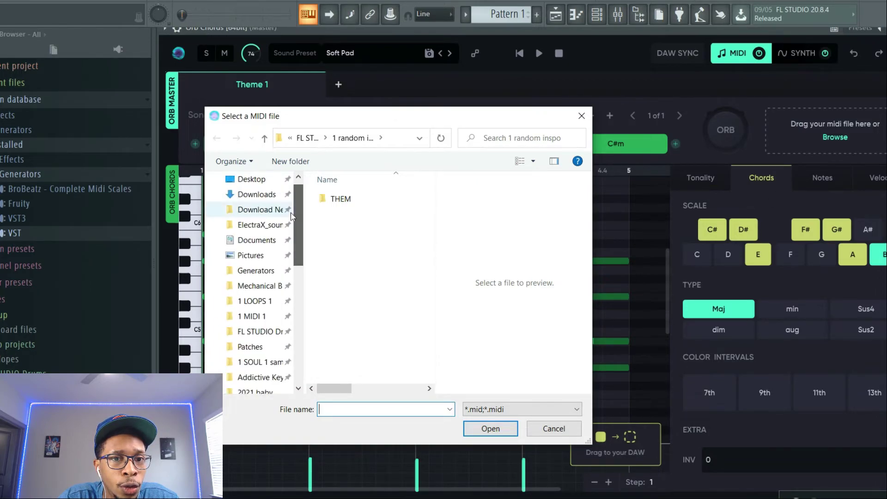
click(259, 317)
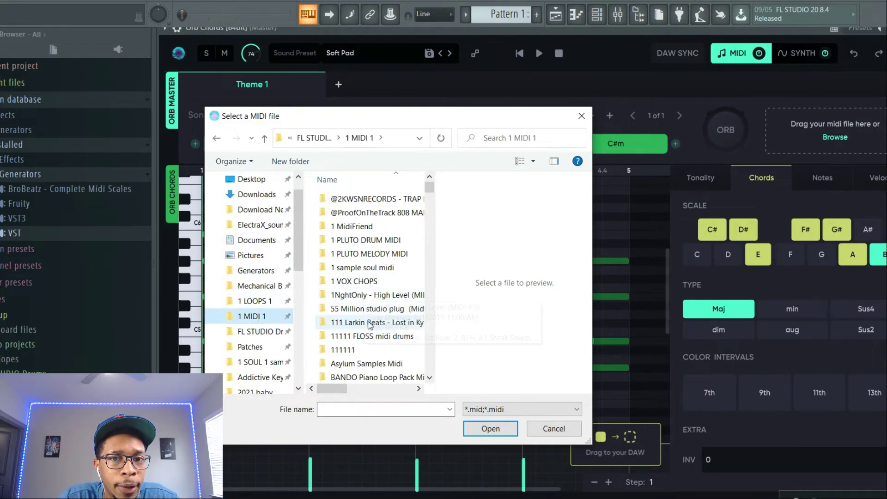
double_click(366, 268)
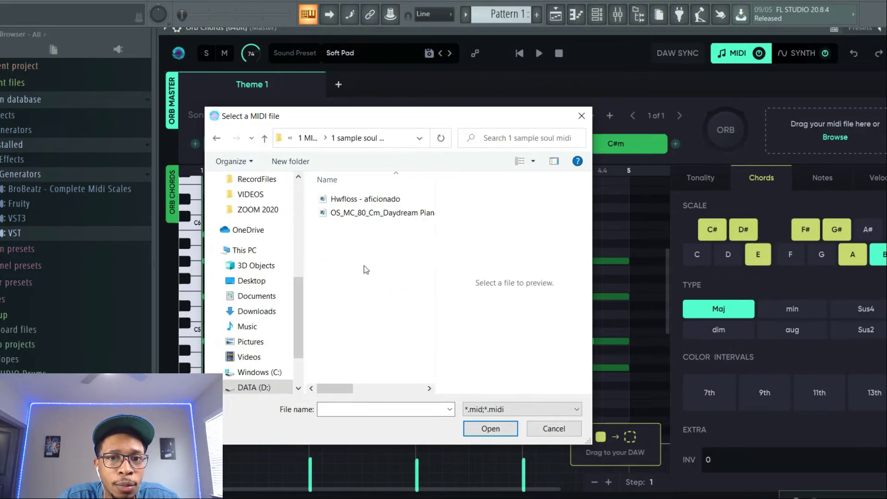
- Load the MIDI file Hwfloss - aficionado with type Mixed, 4 bars and key Bb Minor, and harmonize it
click(360, 199)
click(360, 200)
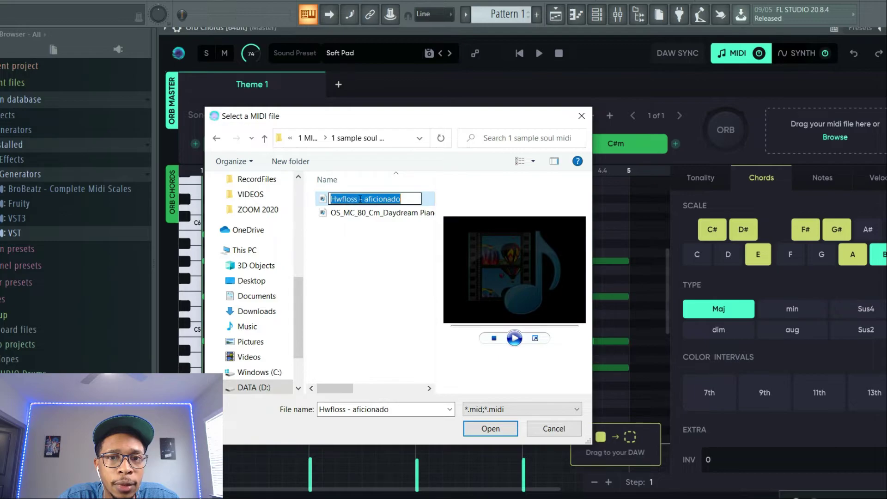
double_click(322, 201)
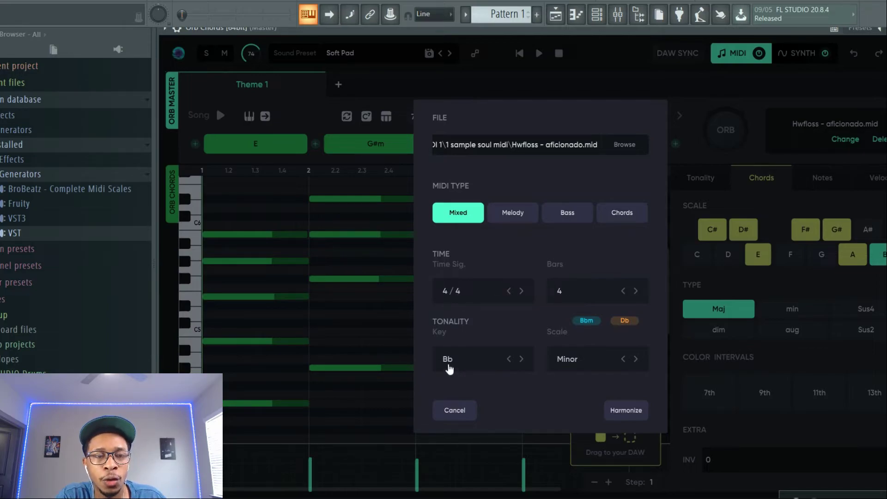
click(640, 411)
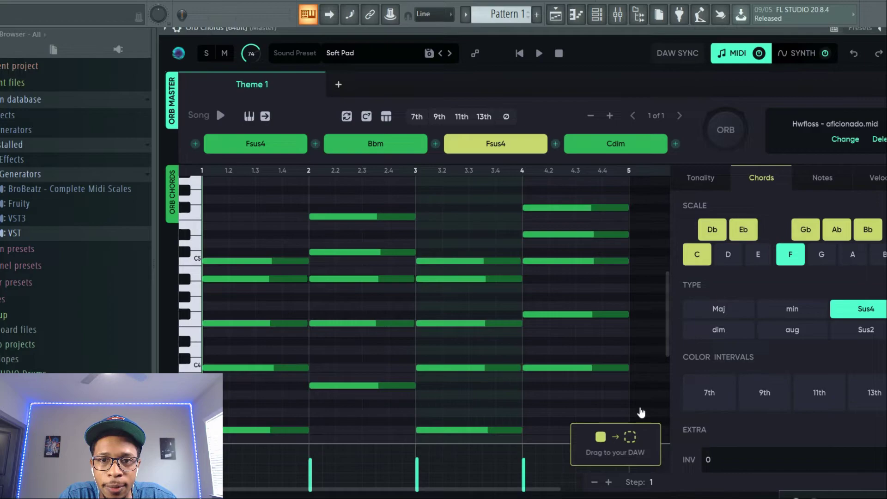
- Preview a chord and change the Orb Chords sound preset to Terminal from the Chords category
click(260, 147)
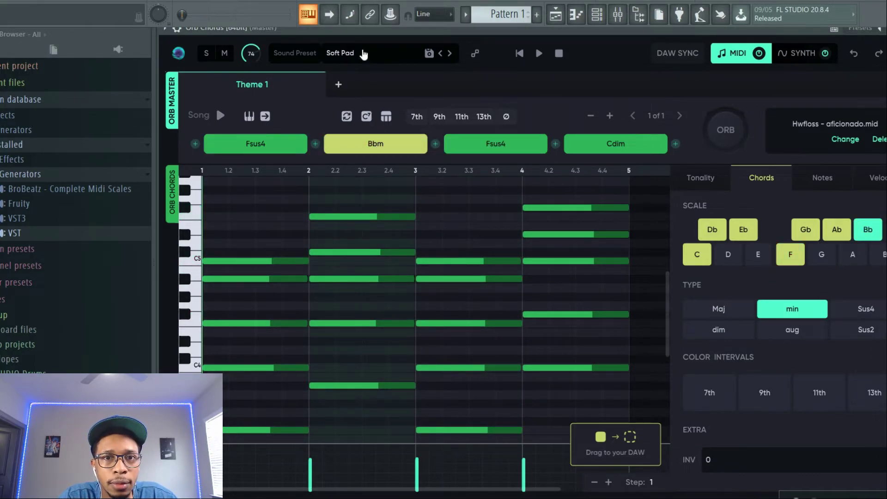
click(362, 54)
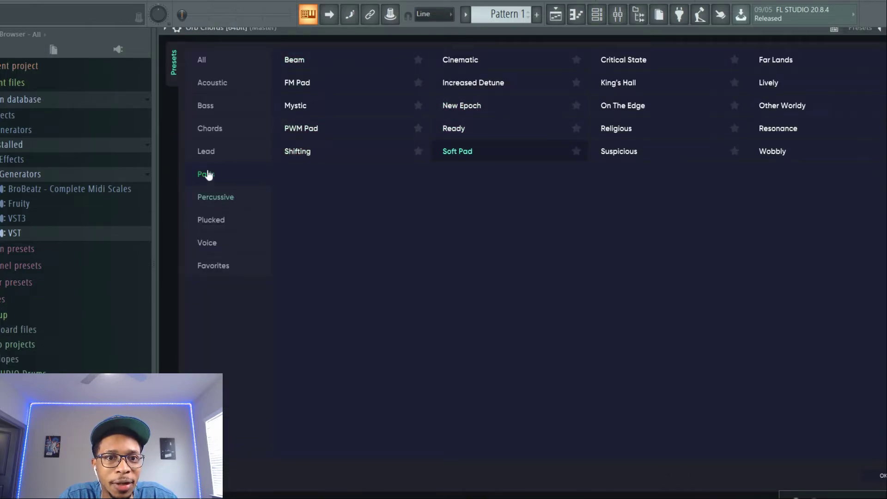
click(207, 131)
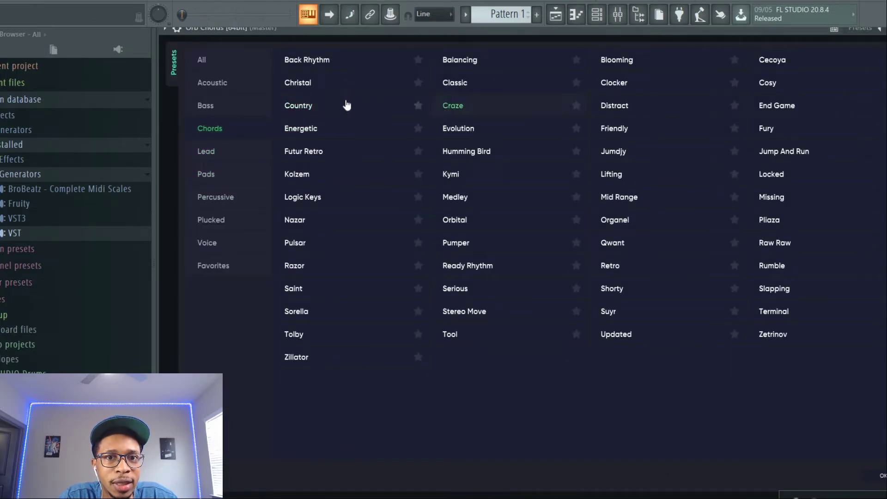
click(305, 197)
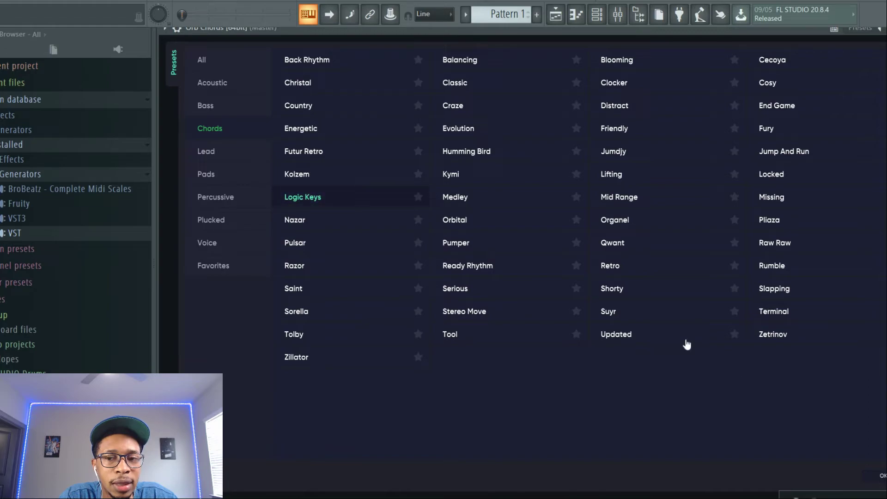
click(778, 312)
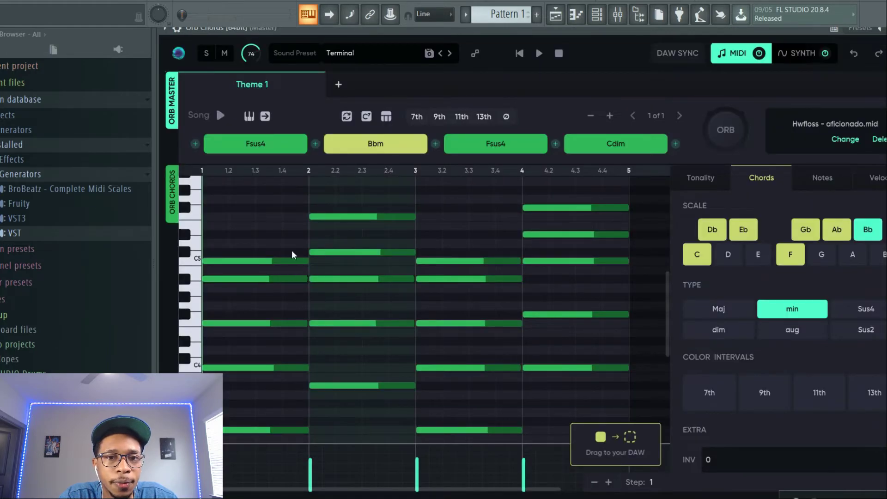
- Audition the four chords harmonized from Hwfloss - aficionado one after another with the Terminal preset
click(269, 149)
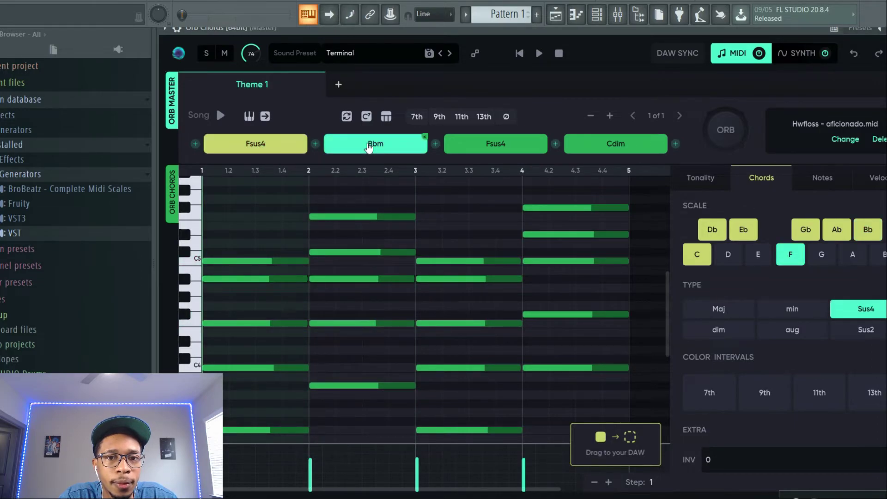
click(369, 147)
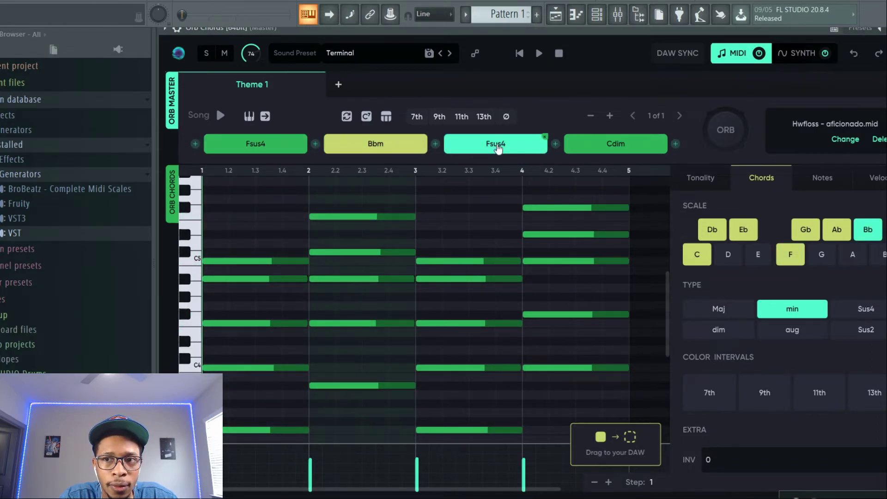
click(497, 146)
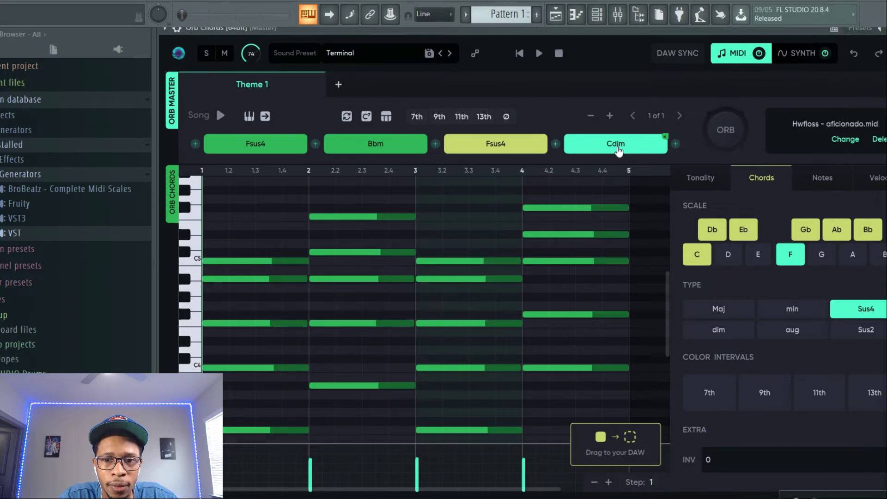
click(618, 148)
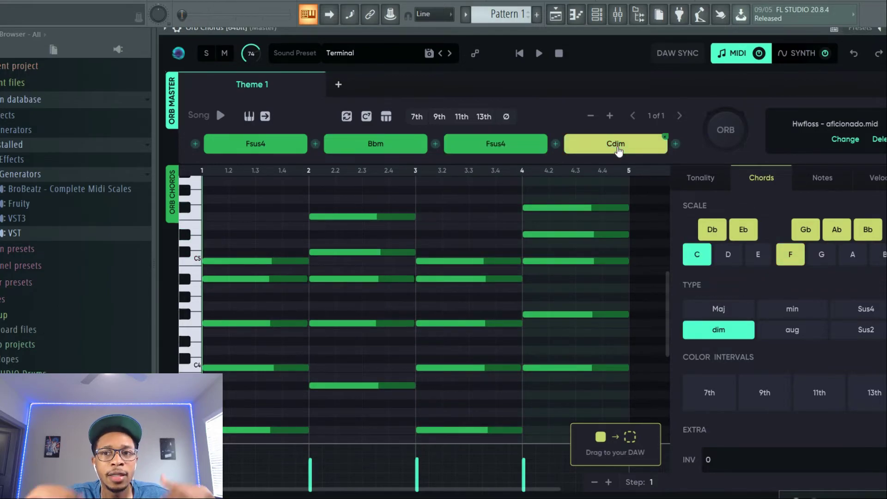
- Try to replace the loaded MIDI file with OS_MC_80_Cm_Daydream Piano and harmonize it
click(850, 139)
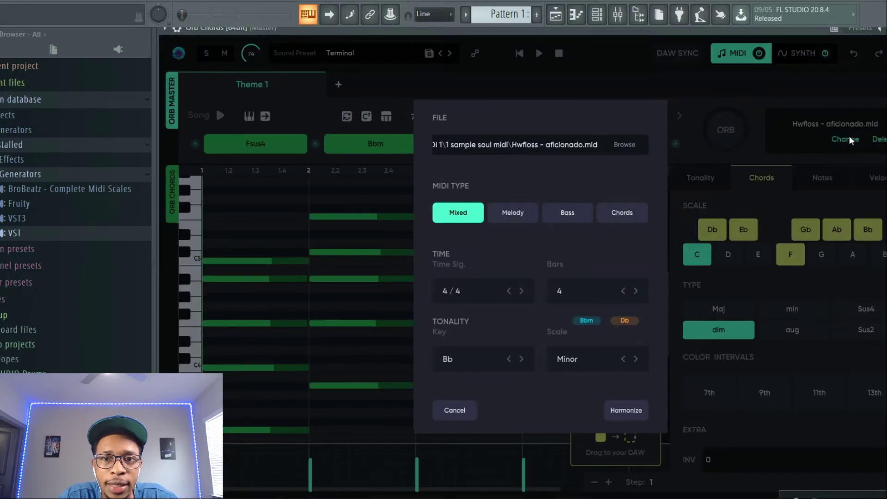
click(617, 144)
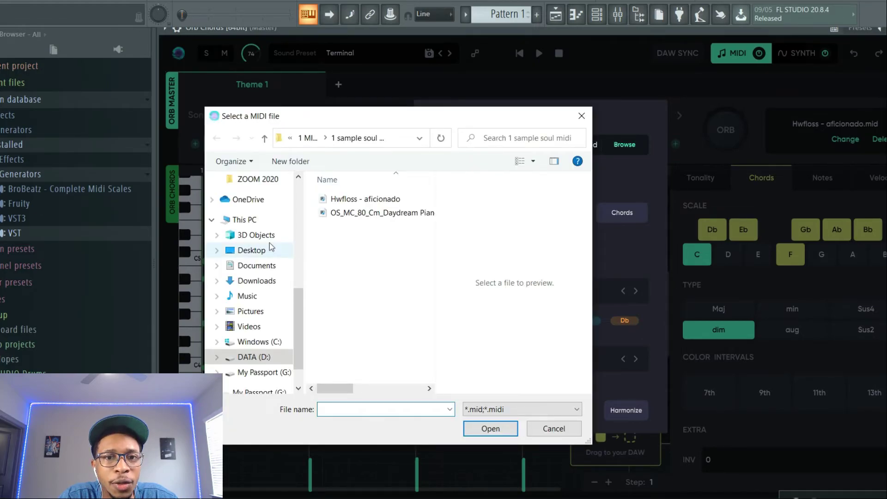
double_click(369, 215)
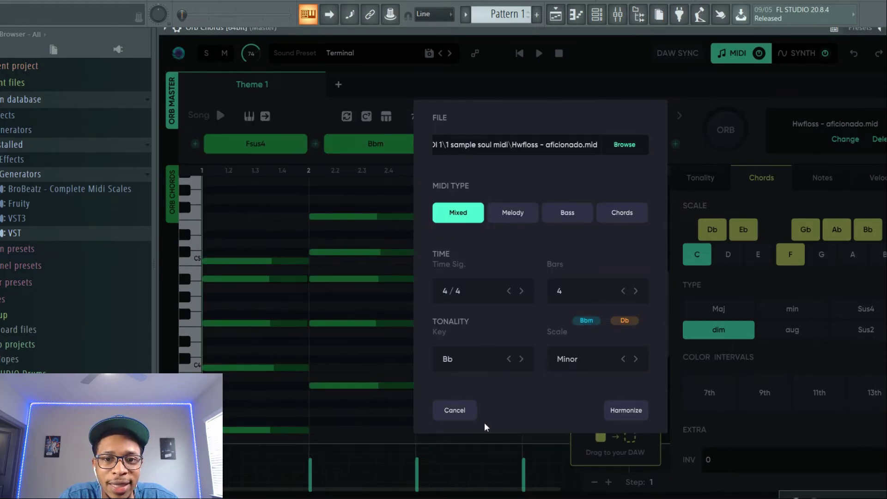
click(620, 406)
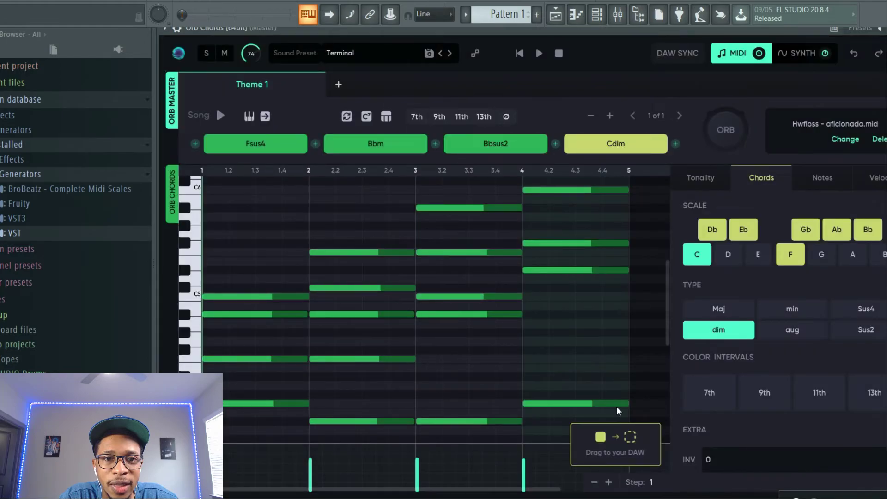
- Audition the four newly generated chords in order, from Fsus4 to Cdim
click(249, 144)
click(398, 144)
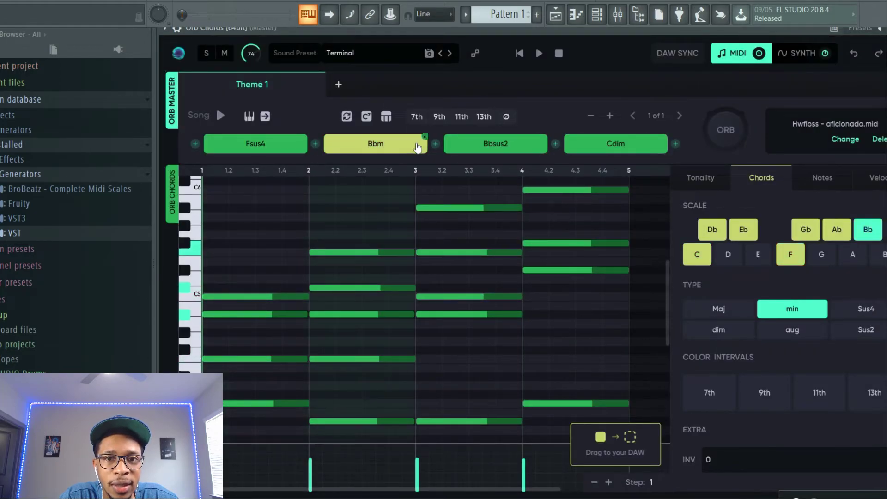
click(509, 144)
click(610, 145)
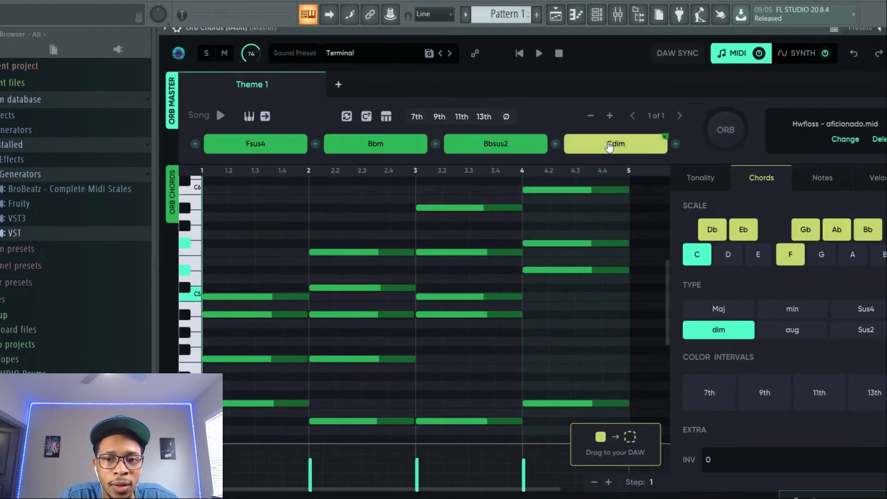
click(845, 141)
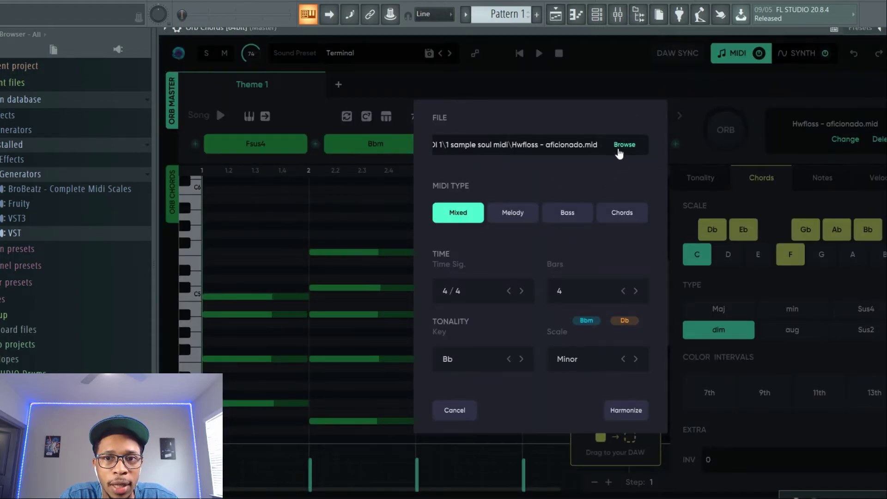
click(621, 146)
double_click(369, 199)
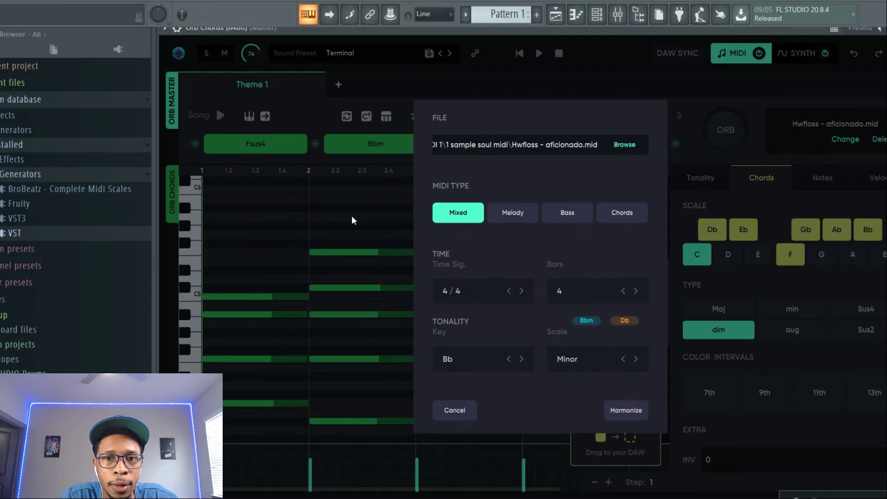
click(460, 415)
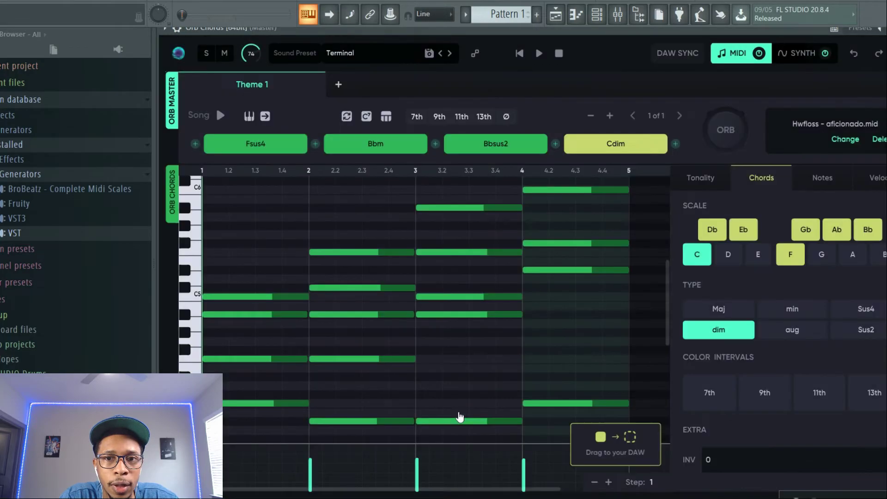
- Delete the loaded MIDI file, load OS_MC_80_Cm_Daydream Piano as Mixed, 8 bars in C Minor, and harmonize it
click(879, 140)
click(830, 138)
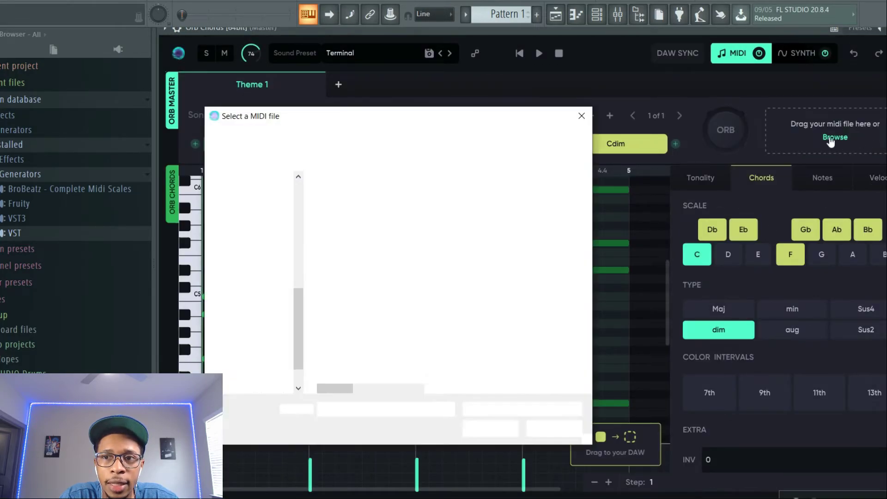
double_click(399, 212)
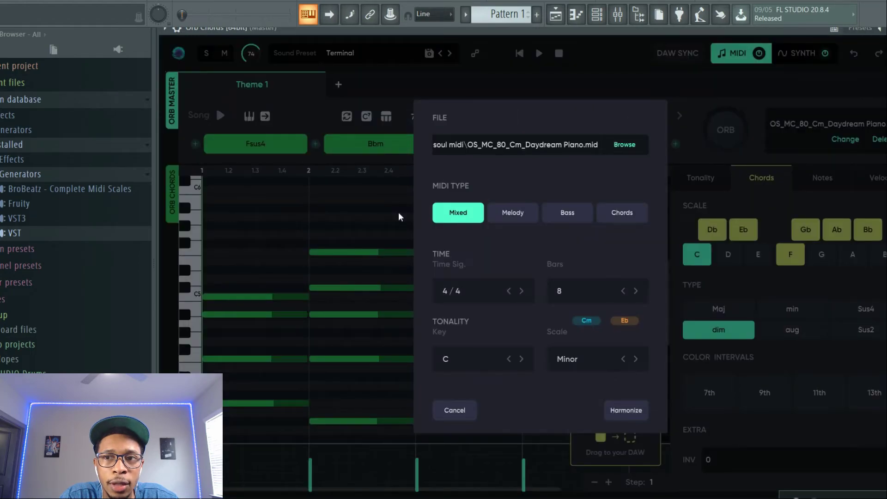
click(621, 410)
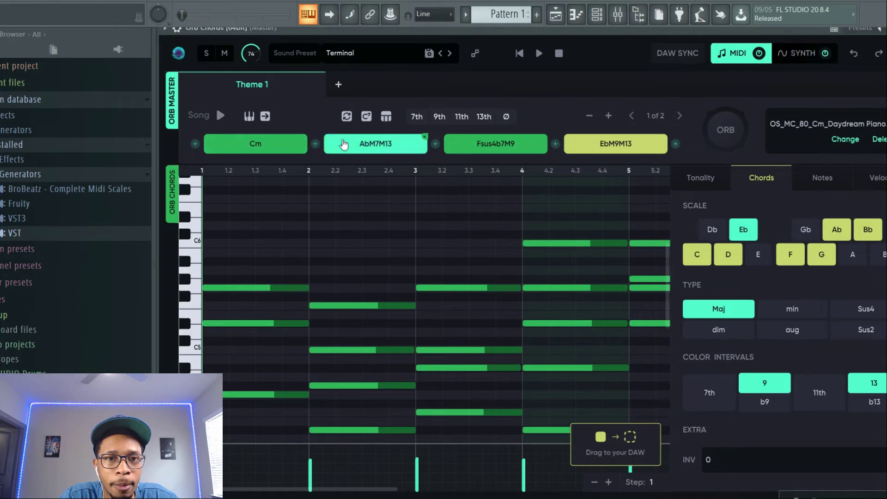
- Audition the first four chords harmonized from Daydream Piano, from Cm to EbM9M13
click(256, 144)
click(383, 144)
click(510, 147)
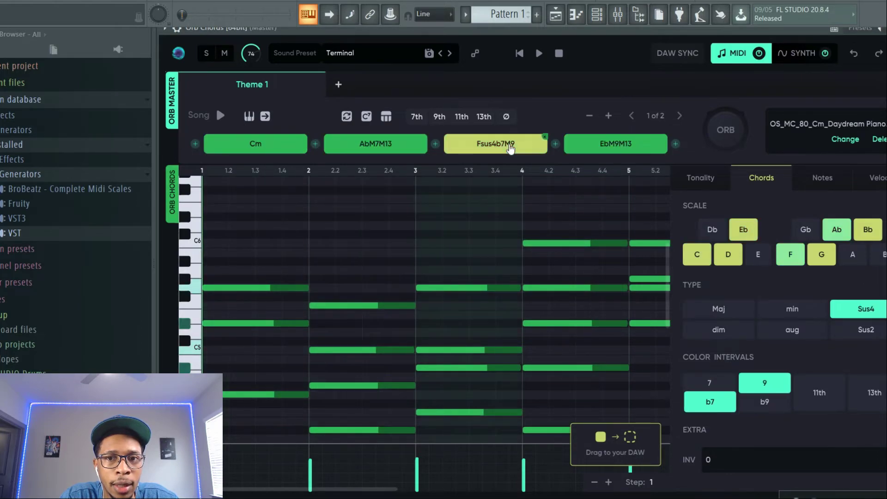
click(612, 145)
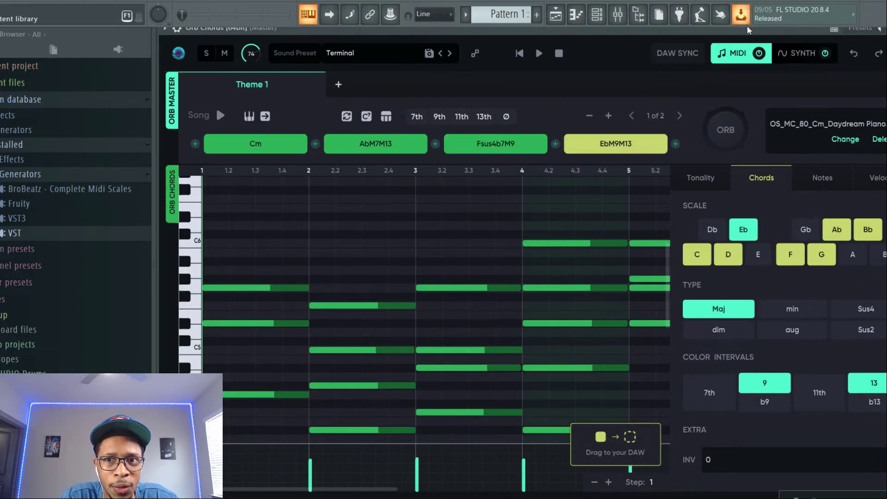
- Mute Orb Melody, Orb Arpeggios and Orb Bass, and transfer the new chord MIDI from Orb Chords onto the Heat Up channel
drag(752, 38, 309, 60)
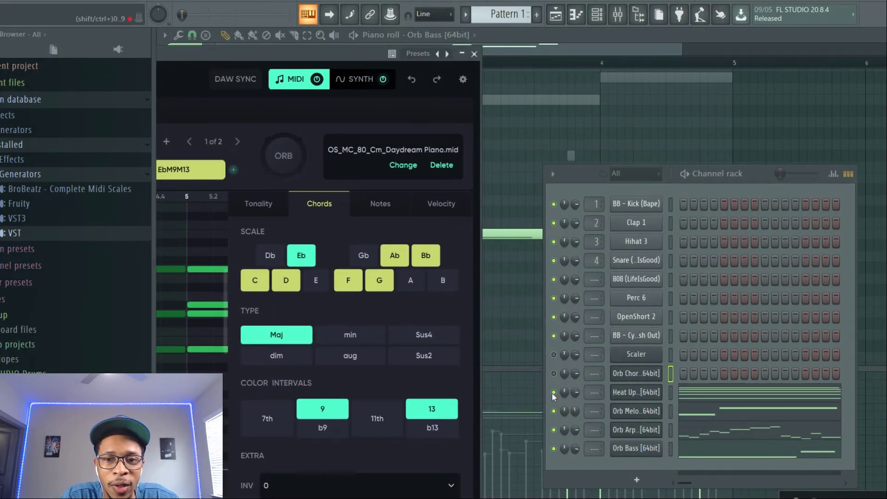
click(553, 410)
click(553, 449)
drag(550, 170, 642, 392)
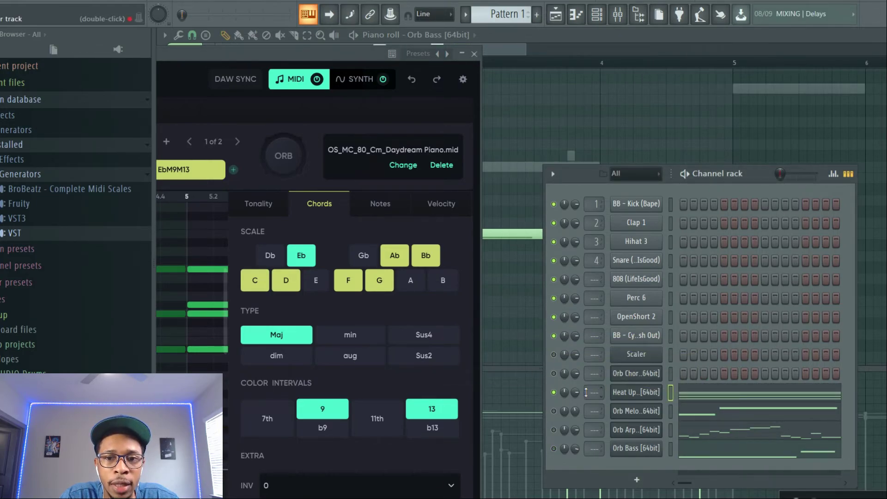
- Play the pattern to hear the newly transferred chords on the Heat Up channel, and stop playback
key(space)
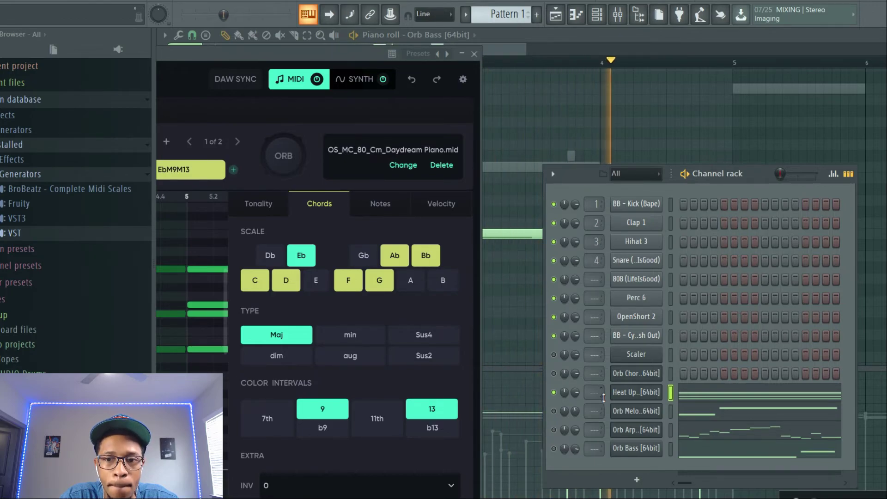
key(space)
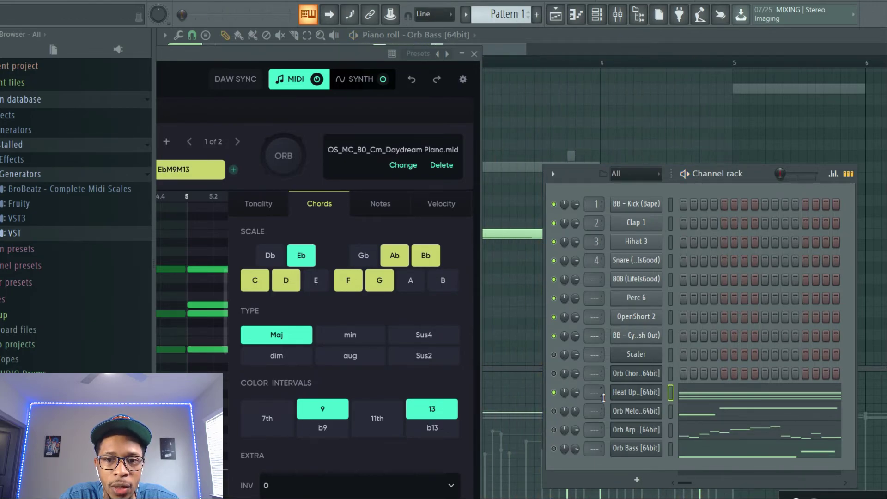
- Delete the muted Orb Melody, Orb Arpeggios and Orb Bass channels from the channel rack
right_click(624, 411)
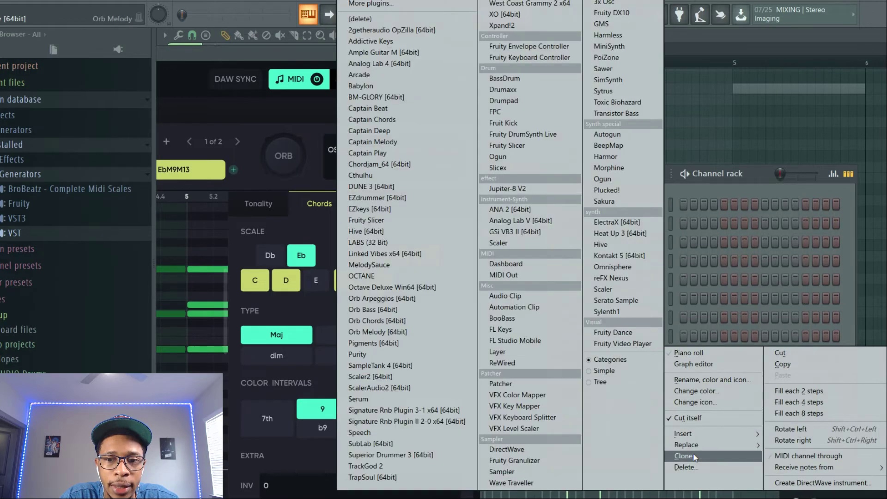
click(689, 467)
click(508, 276)
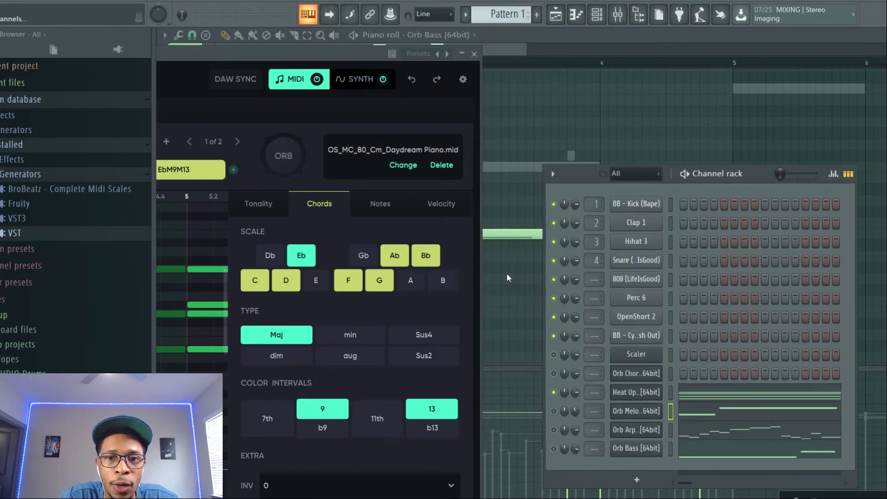
right_click(642, 407)
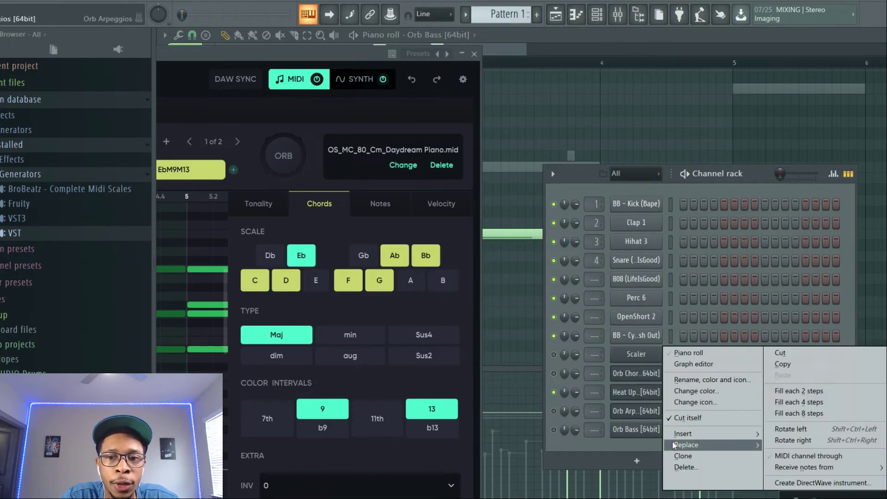
click(686, 467)
click(508, 278)
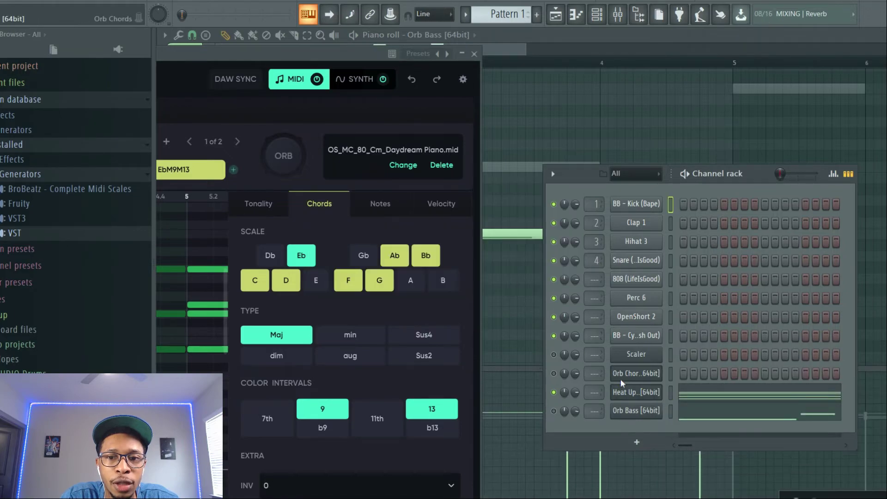
right_click(636, 411)
click(686, 468)
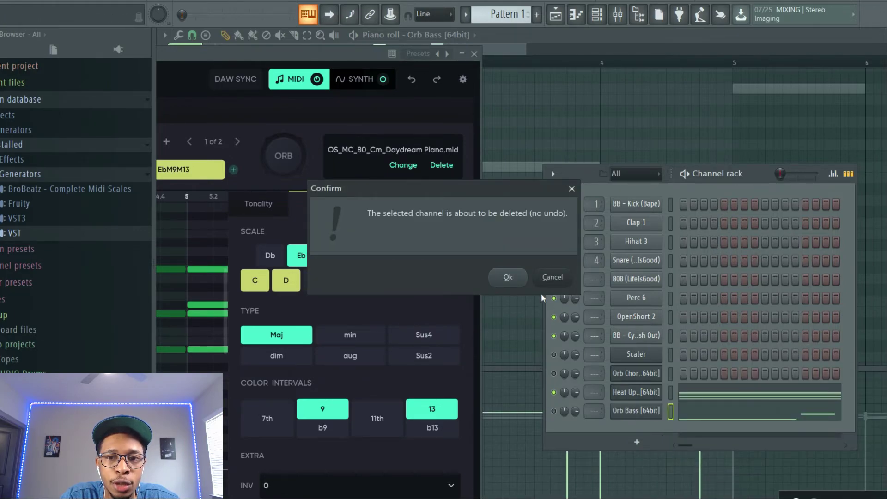
click(509, 278)
- Add a new Orb Melody channel, transfer its generated melody MIDI onto that channel, and play the pattern
click(636, 422)
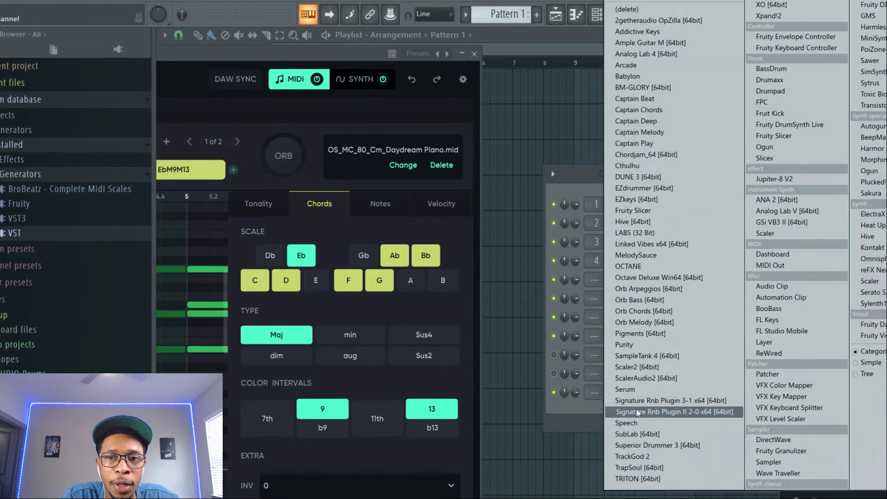
click(656, 322)
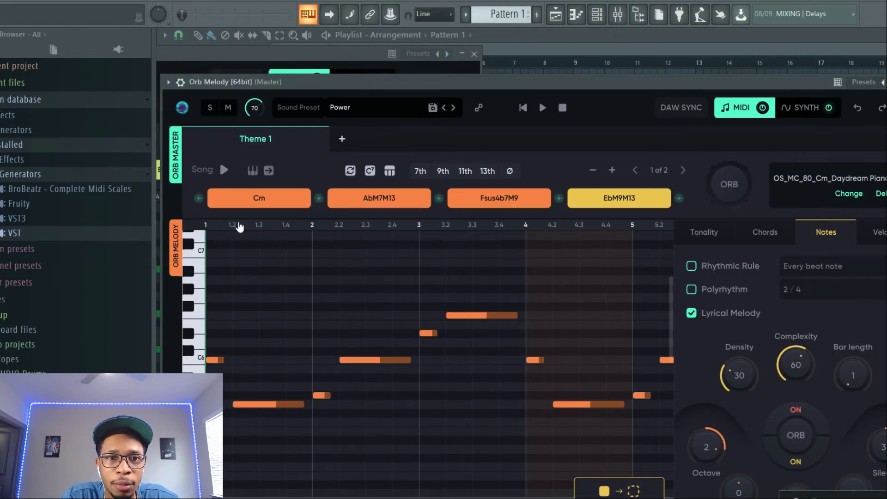
click(253, 208)
drag(750, 79, 382, 2)
drag(261, 457, 640, 411)
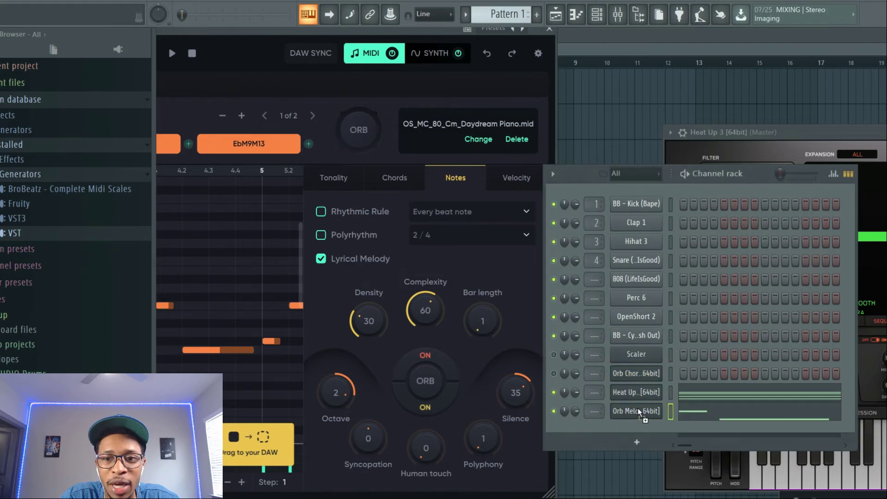
key(space)
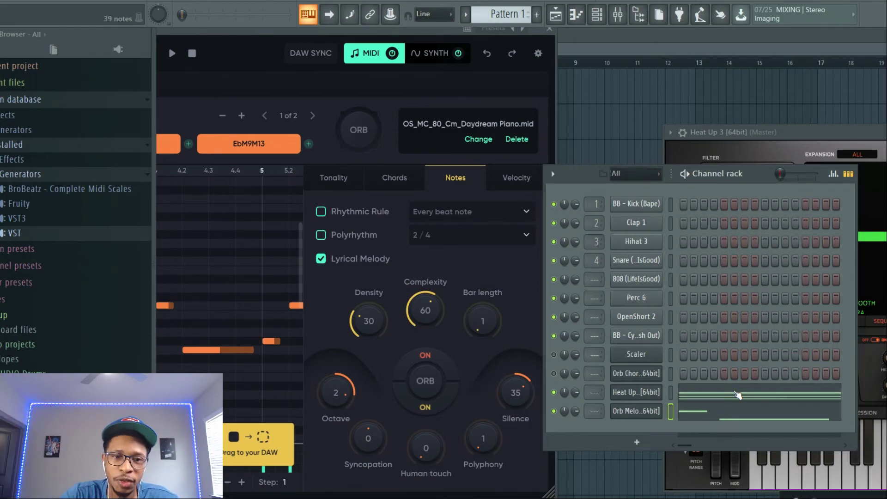
- Add a new Orb Arpeggios channel and transfer its generated arpeggio MIDI onto that channel
click(637, 442)
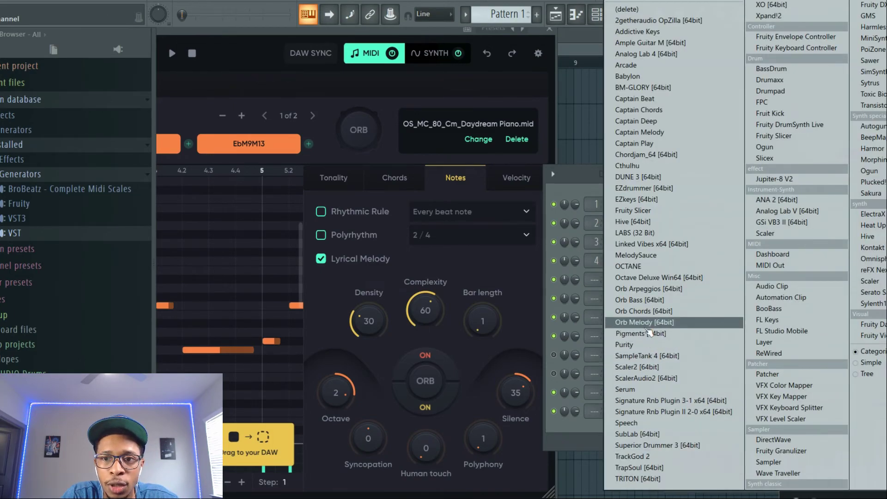
click(648, 290)
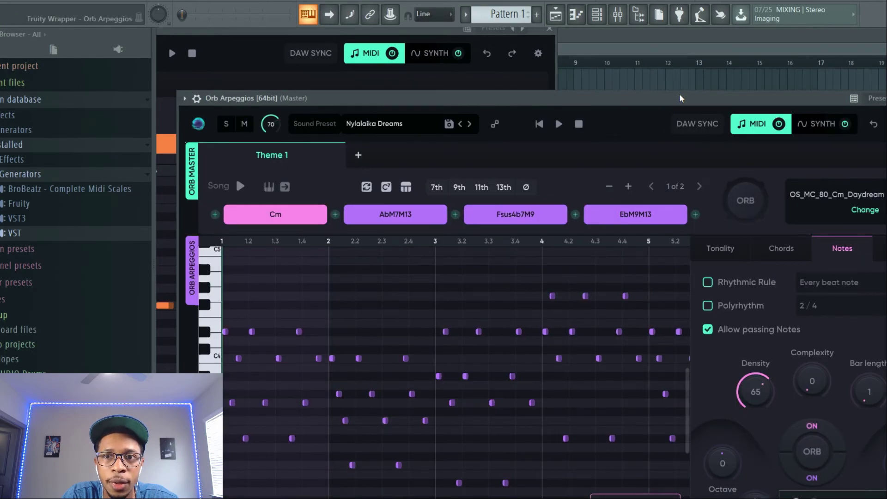
drag(679, 93, 185, 7)
drag(174, 144, 637, 431)
- Play the pattern and lower the channel volumes of Orb Arpeggios and Orb Melody
key(space)
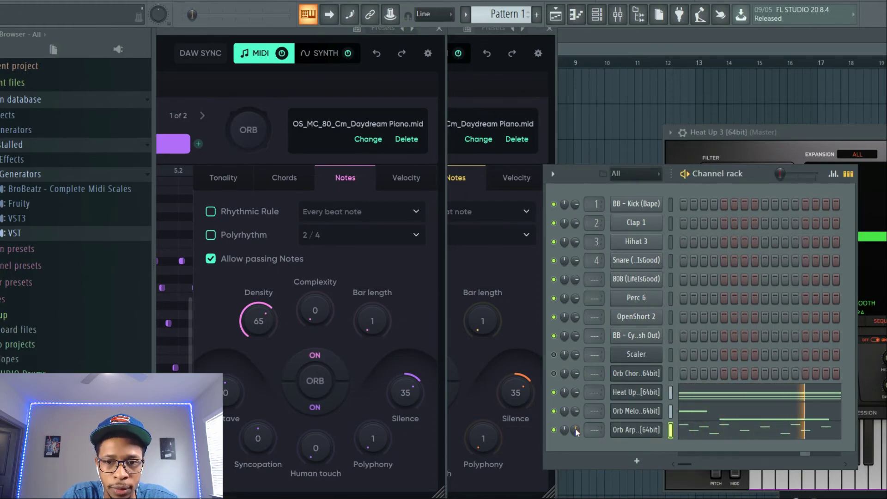
drag(576, 429, 575, 411)
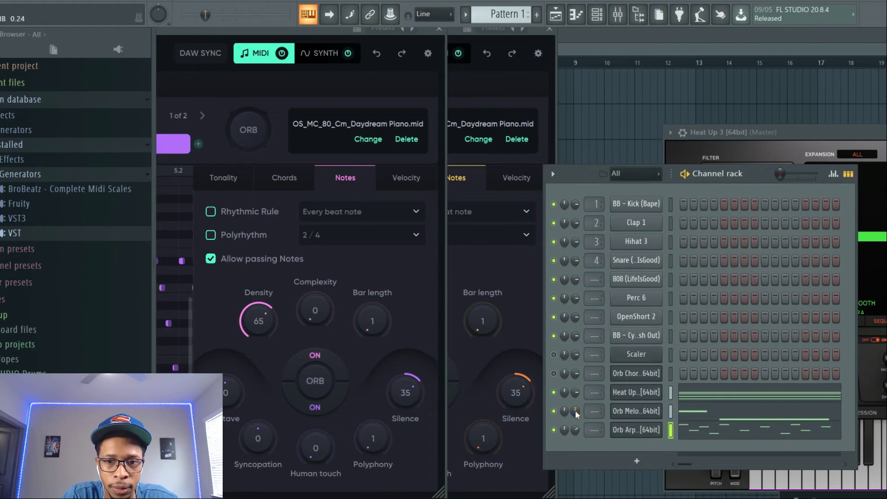
- Add a new Orb Bass channel and transfer its generated bass line MIDI onto that channel
click(636, 462)
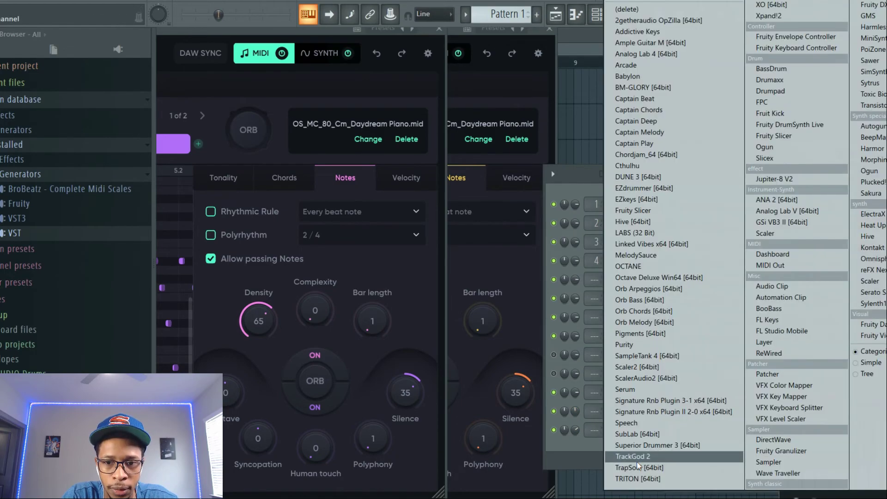
click(642, 297)
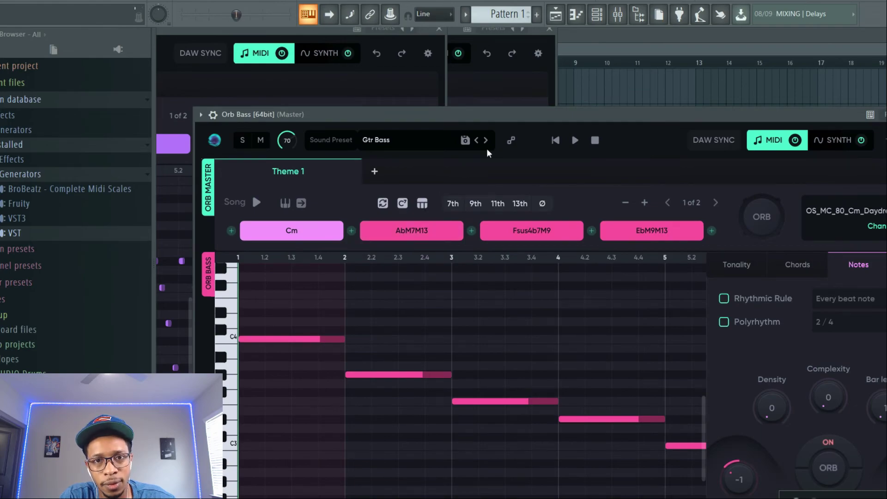
drag(555, 115, 151, 29)
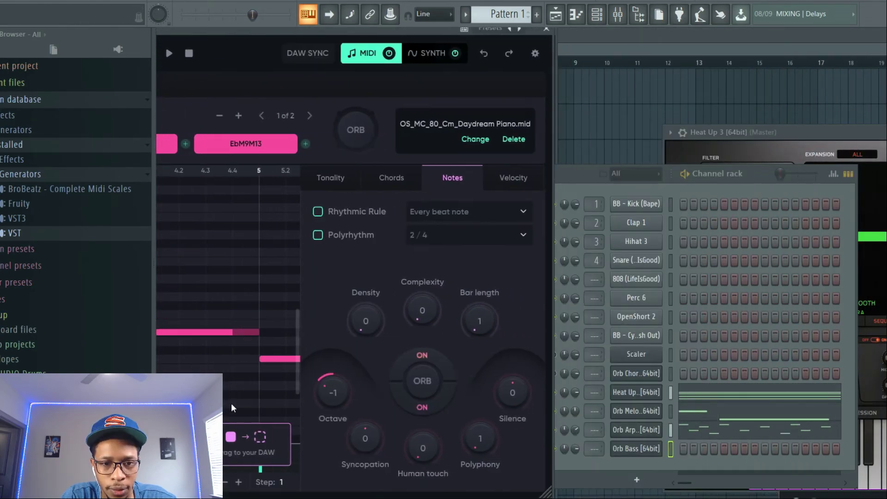
drag(254, 439, 633, 450)
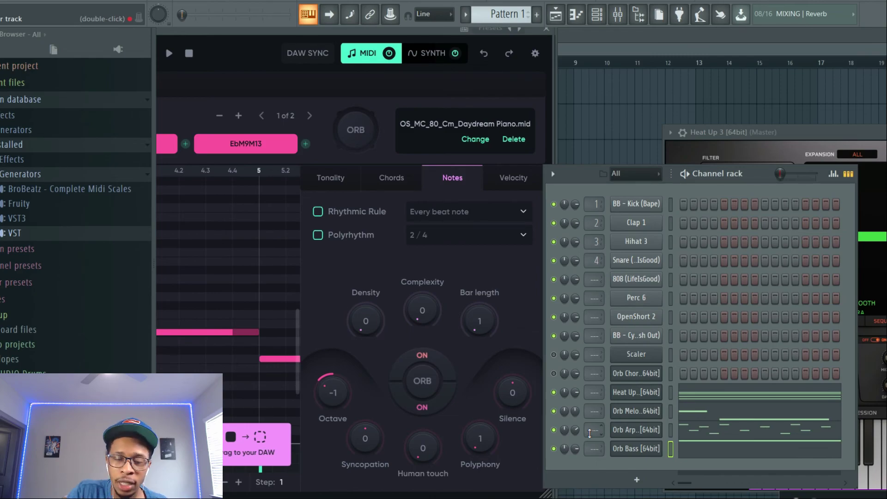
- Show the synth settings of Orb Bass to examine its modulation matrix and effects
click(432, 53)
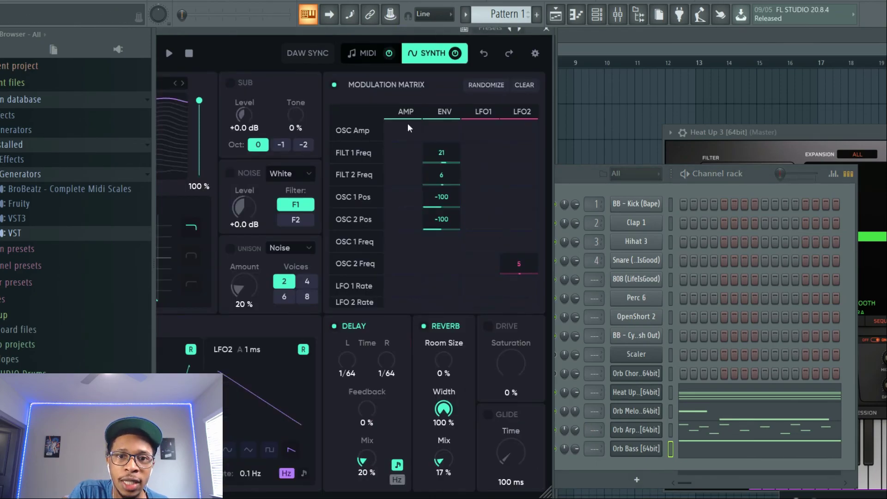